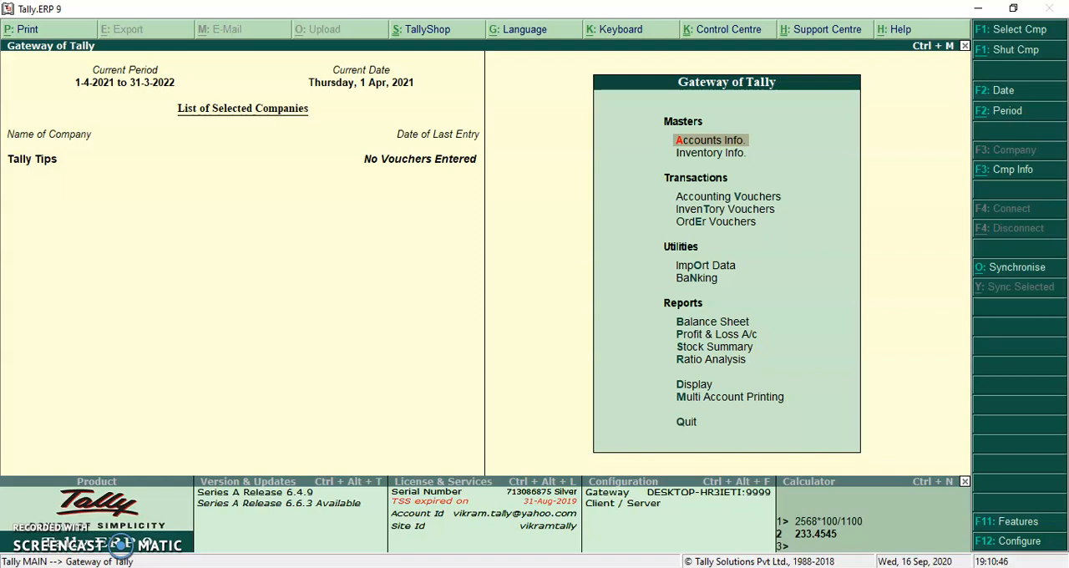
pyautogui.press('v')
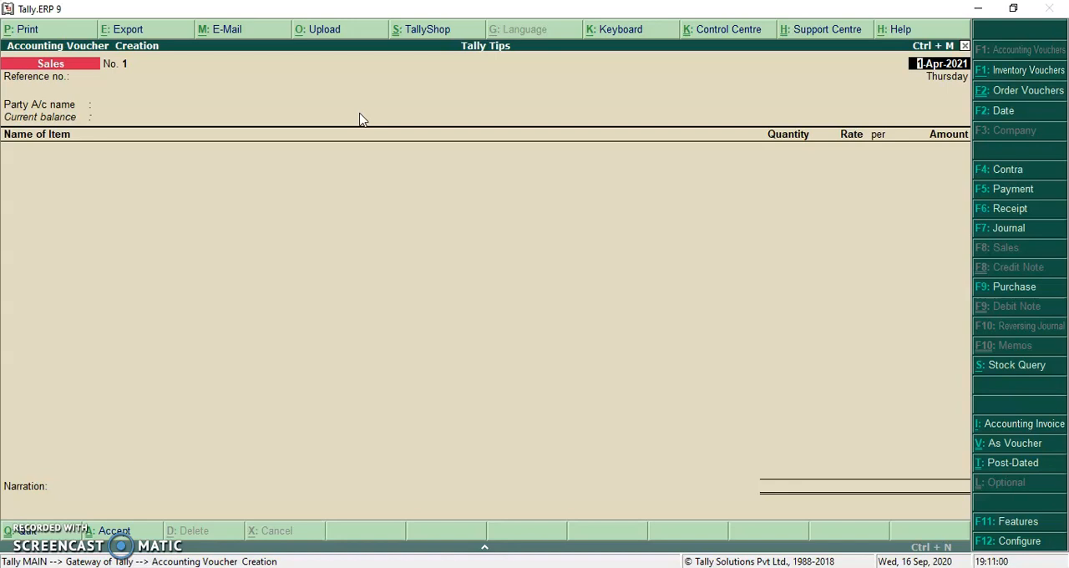
pyautogui.press('Escape')
pyautogui.press('y')
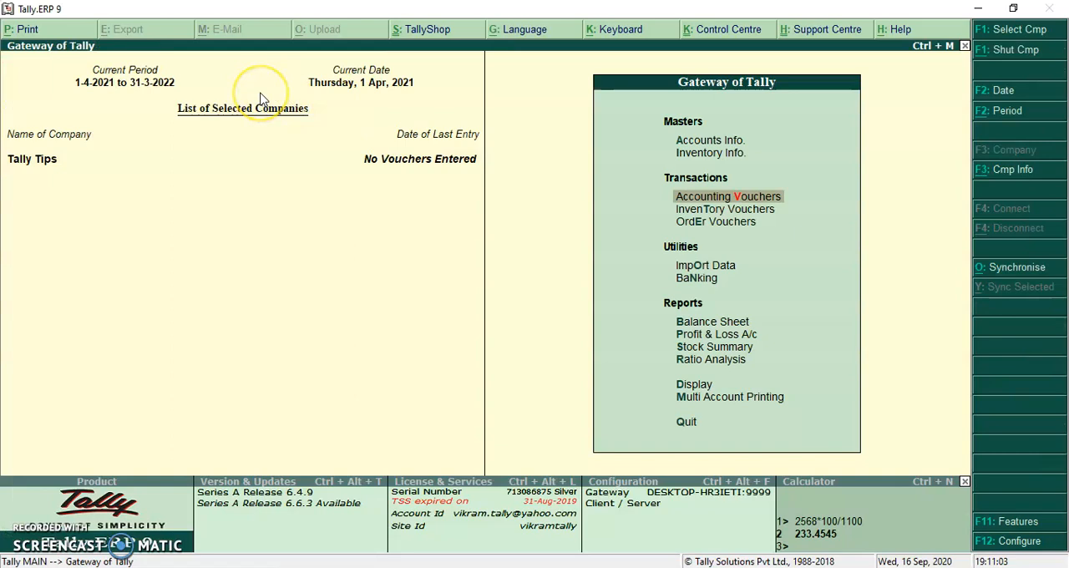
# - Change the current period to run from 1-4-2020 to 31-3-2021
pyautogui.hotkey('alt', 'F2')
pyautogui.write('1 4 20')
pyautogui.press('Return')
pyautogui.write('31 3 2021')
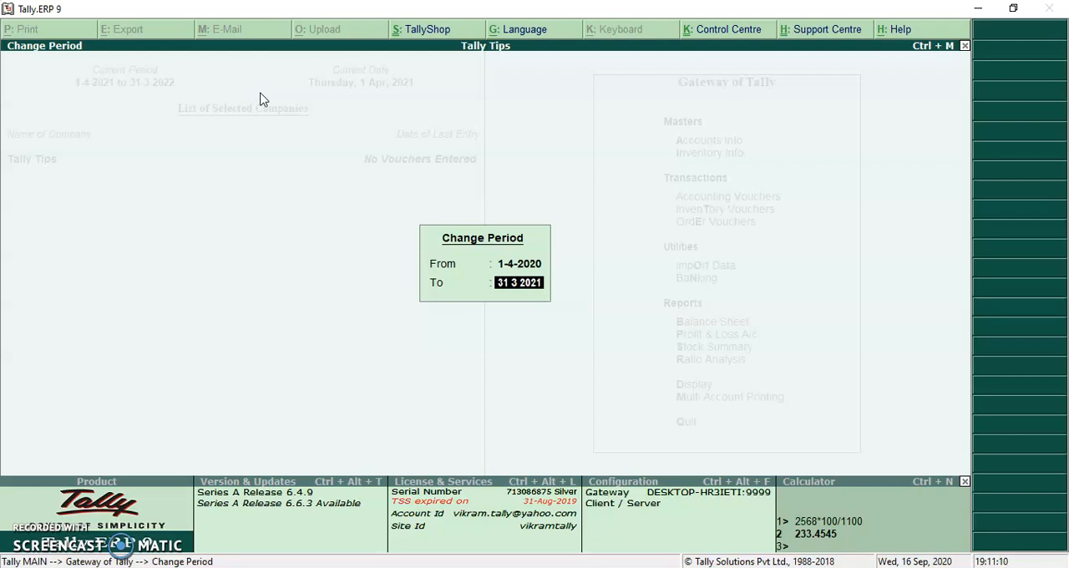
pyautogui.press('Return')
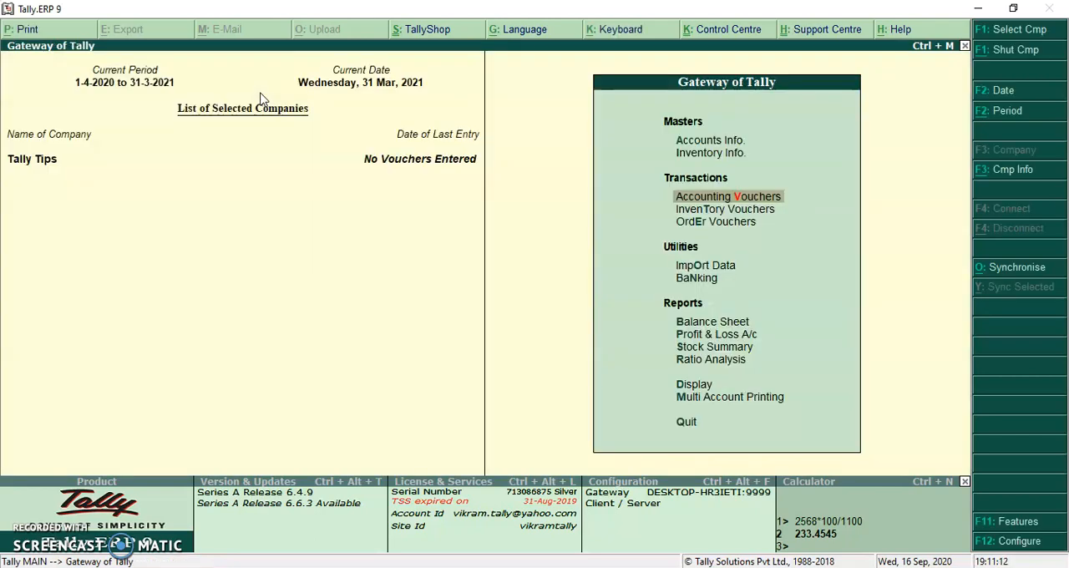
# - Start a sales voucher for Customer Name 1 with no reference number and accept the default party details
pyautogui.press('Return')
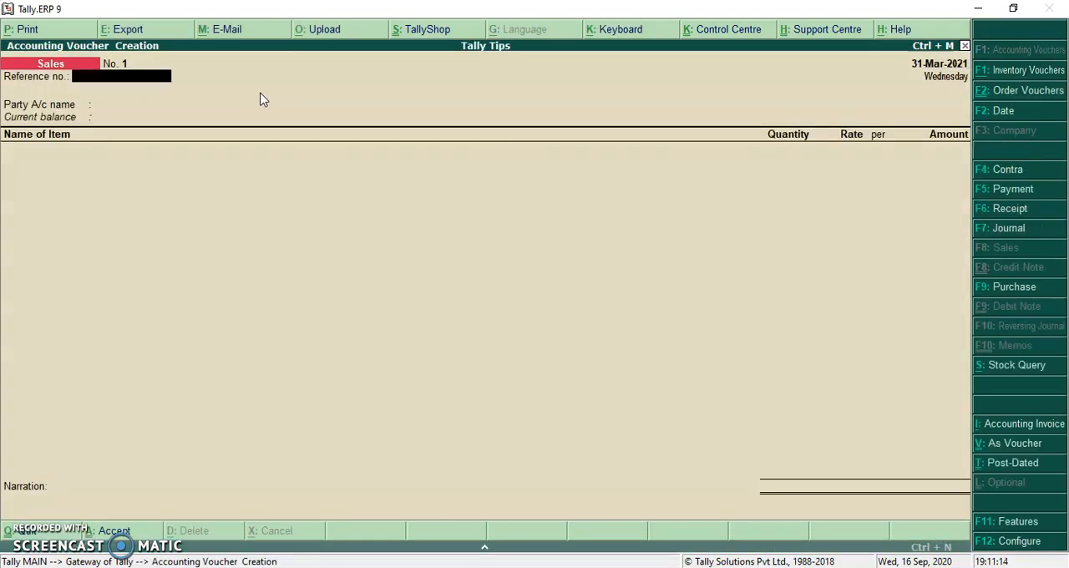
pyautogui.press('Return')
pyautogui.press('Down')
pyautogui.press('Return')
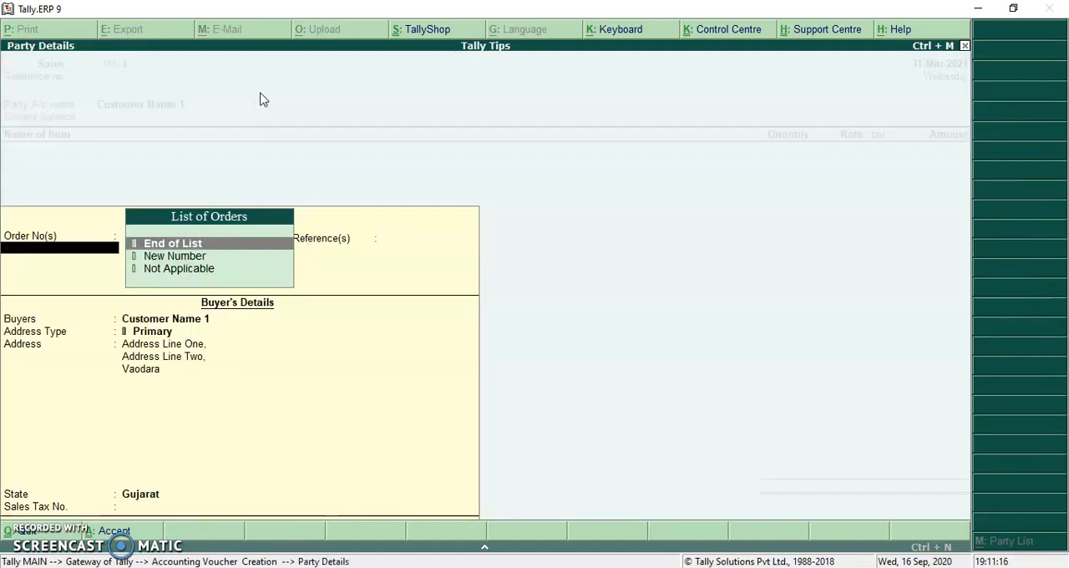
pyautogui.press('Return')
# - Add the item Ball Pen with order number Not Applicable, quantity 12 pcs and amount 10,000, leaving the rate blank
pyautogui.press('Down')
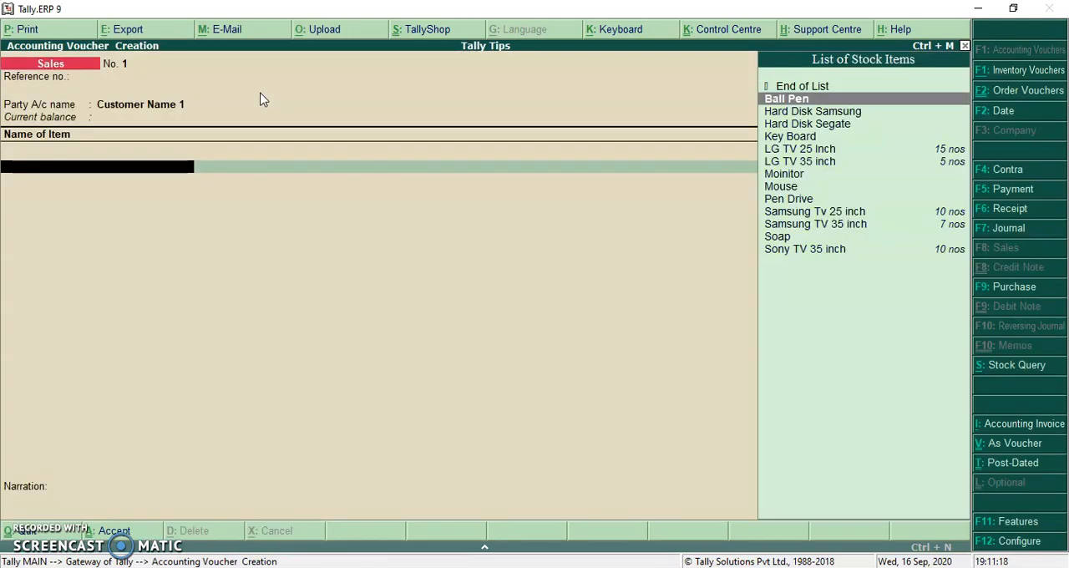
pyautogui.press('Return')
pyautogui.press('Return')
pyautogui.press('Down')
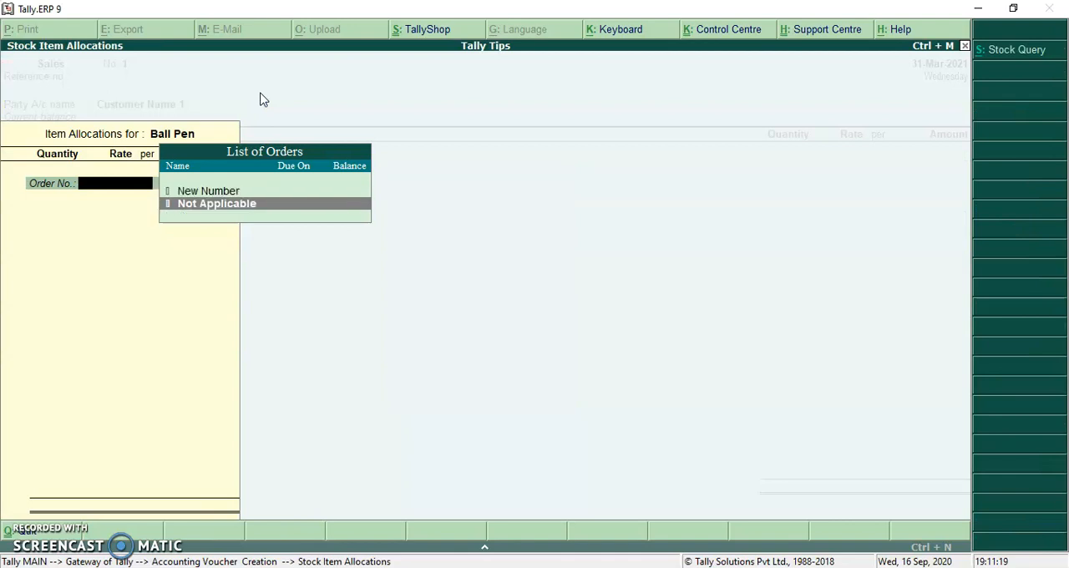
pyautogui.press('Return')
pyautogui.write('12 pcs')
pyautogui.press('Return')
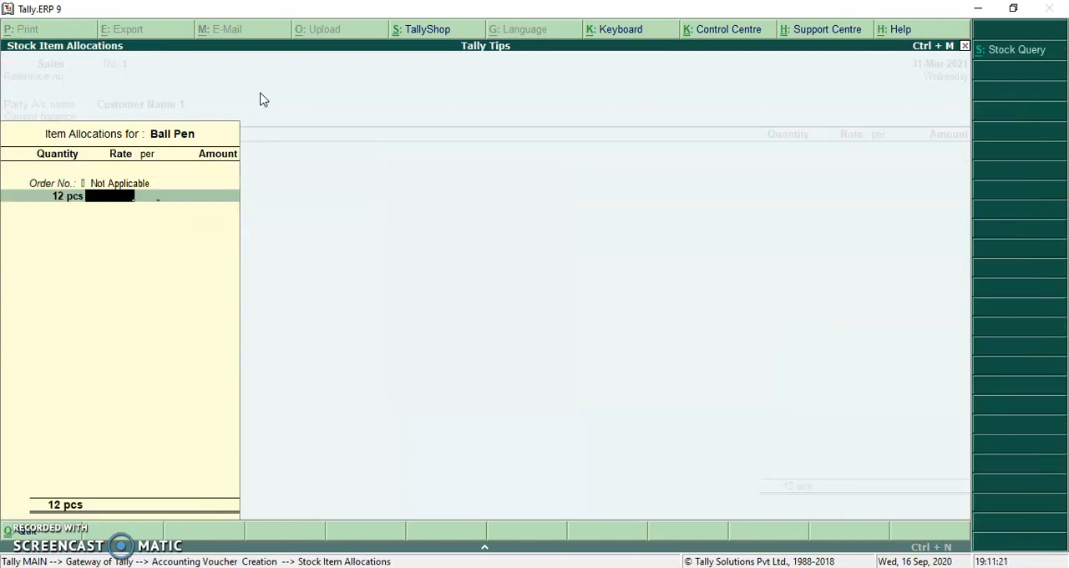
pyautogui.press('Return')
pyautogui.write('10,000')
# - End the item list, keep the bill-wise New Ref for 10,000.00 Dr, save the sales voucher and leave voucher creation
pyautogui.press('Return')
pyautogui.press('Return')
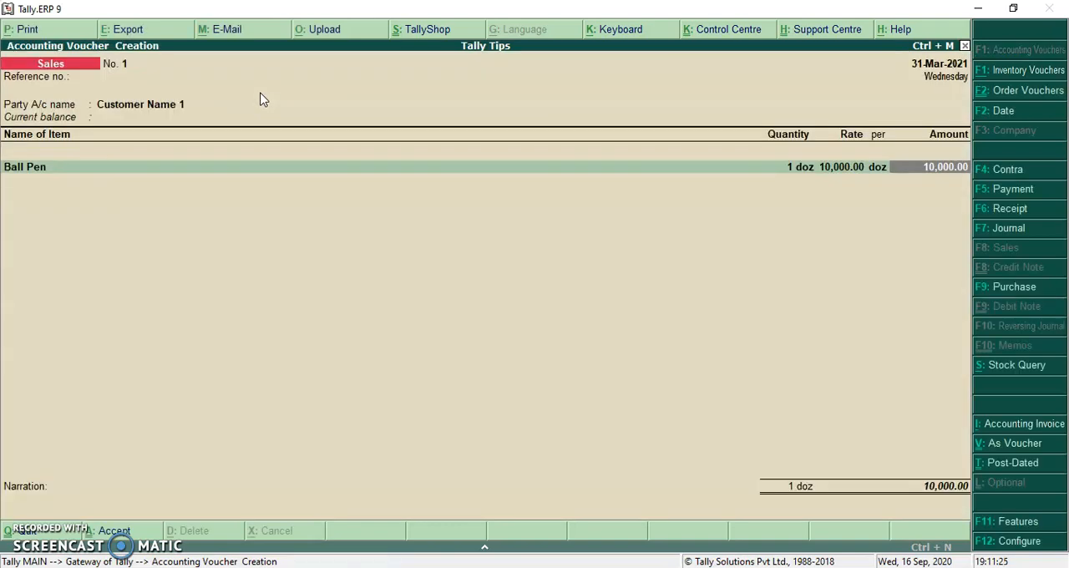
pyautogui.press('Return')
pyautogui.press('Return')
pyautogui.press('Return')
pyautogui.press('Return')
pyautogui.press('Return')
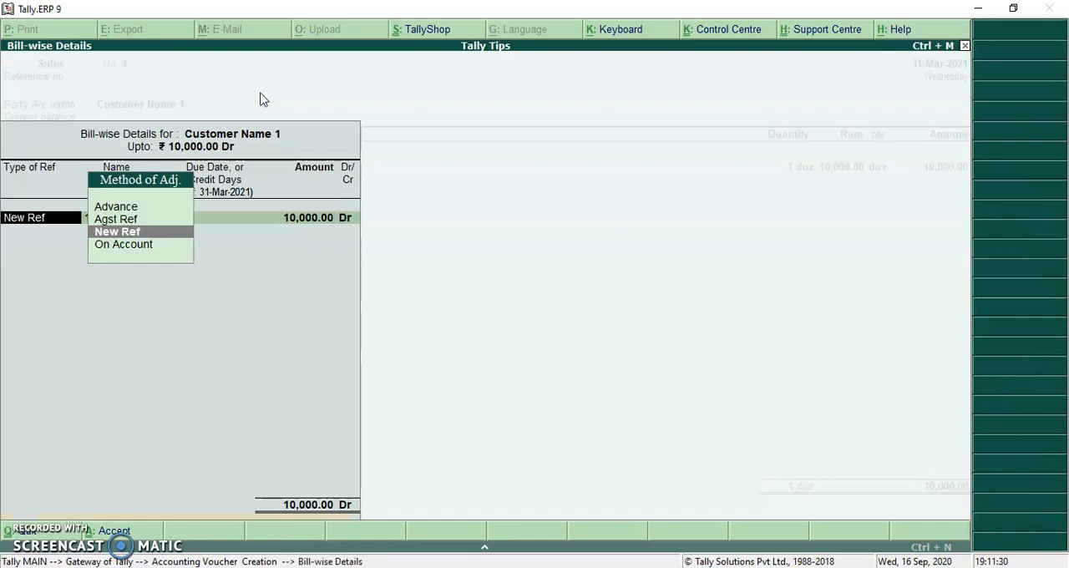
pyautogui.press('Return')
pyautogui.press('Return')
pyautogui.press('Return')
pyautogui.press('Return')
pyautogui.press('Return')
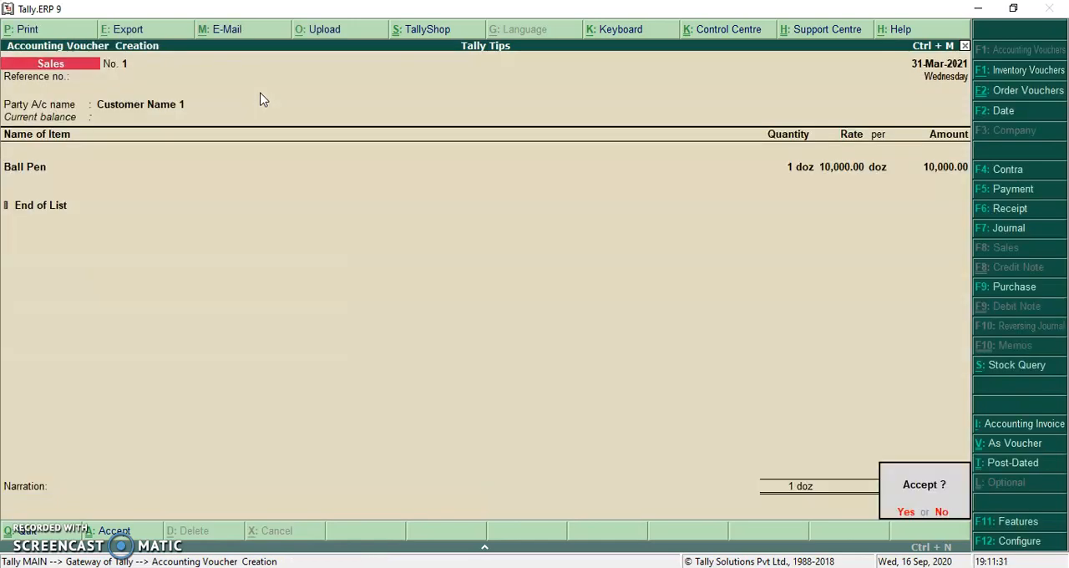
pyautogui.press('Return')
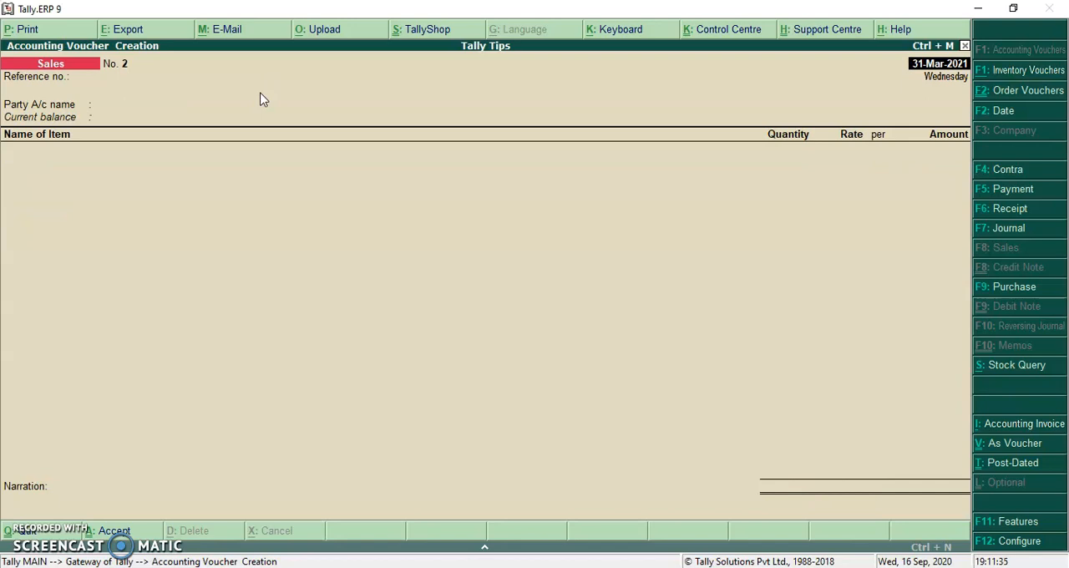
pyautogui.press('Escape')
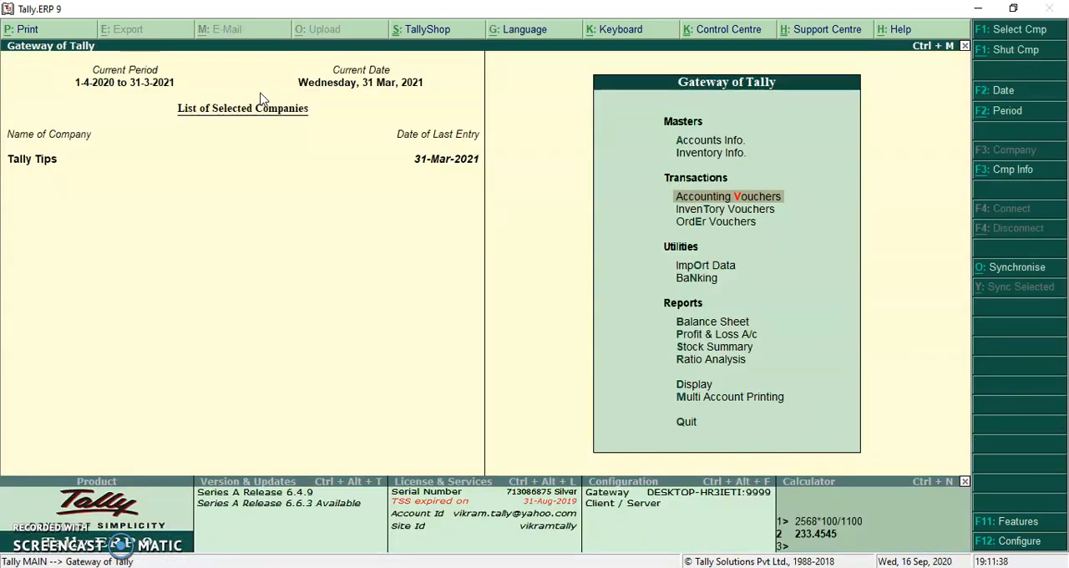
# - Open the ledger account book of Customer Name 1 and show its bill-wise outstanding
pyautogui.press('Down')
pyautogui.press('Down')
pyautogui.press('Down')
pyautogui.press('Down')
pyautogui.press('Down')
pyautogui.press('Down')
pyautogui.press('Down')
pyautogui.press('Down')
pyautogui.press('Down')
pyautogui.press('Return')
pyautogui.press('Down')
pyautogui.press('Down')
pyautogui.press('Return')
pyautogui.press('Down')
pyautogui.press('Return')
pyautogui.press('Down')
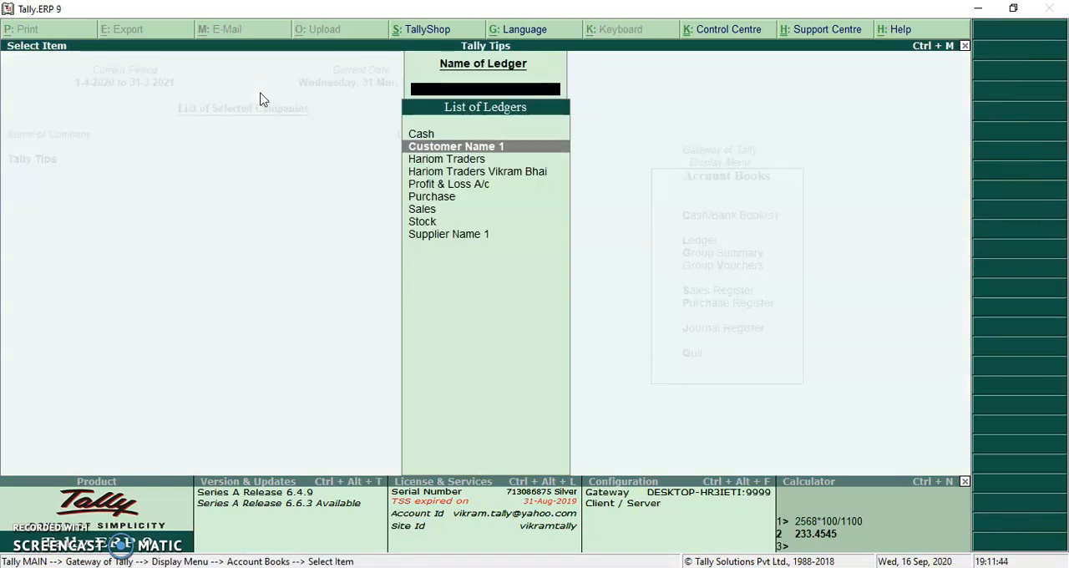
pyautogui.press('Return')
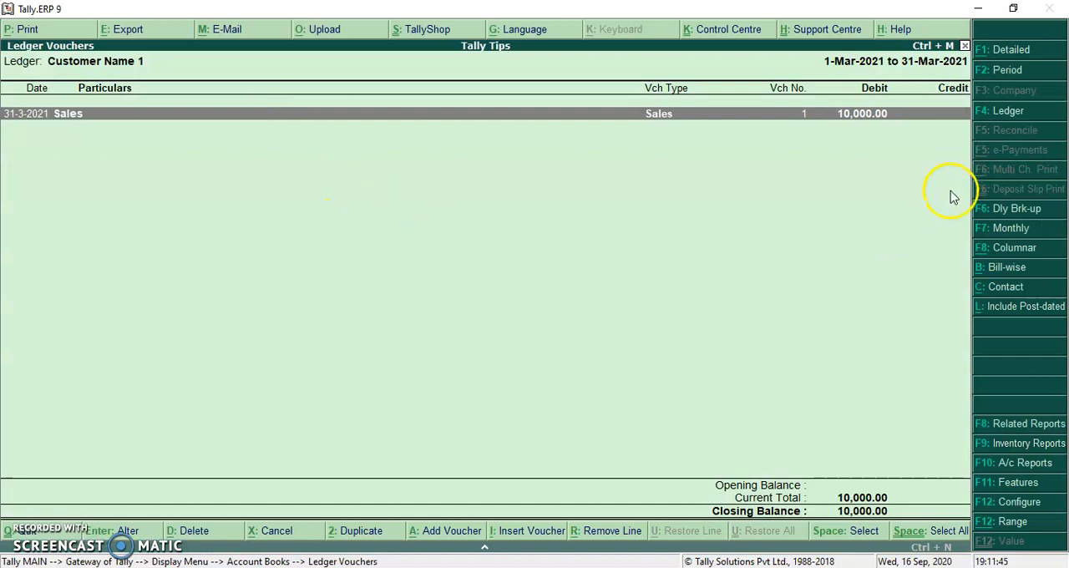
pyautogui.click(1003, 267)
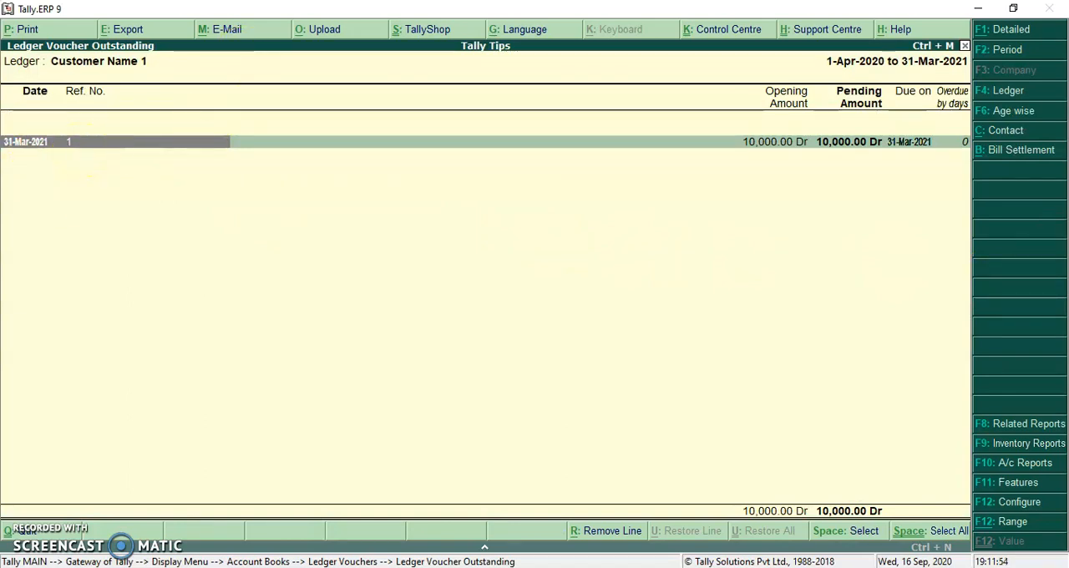
# - Open the sales voucher behind the outstanding bill and change its date to 1-4-2020, keeping the party
pyautogui.hotkey('shift', 'Return')
pyautogui.press('Down')
pyautogui.press('Return')
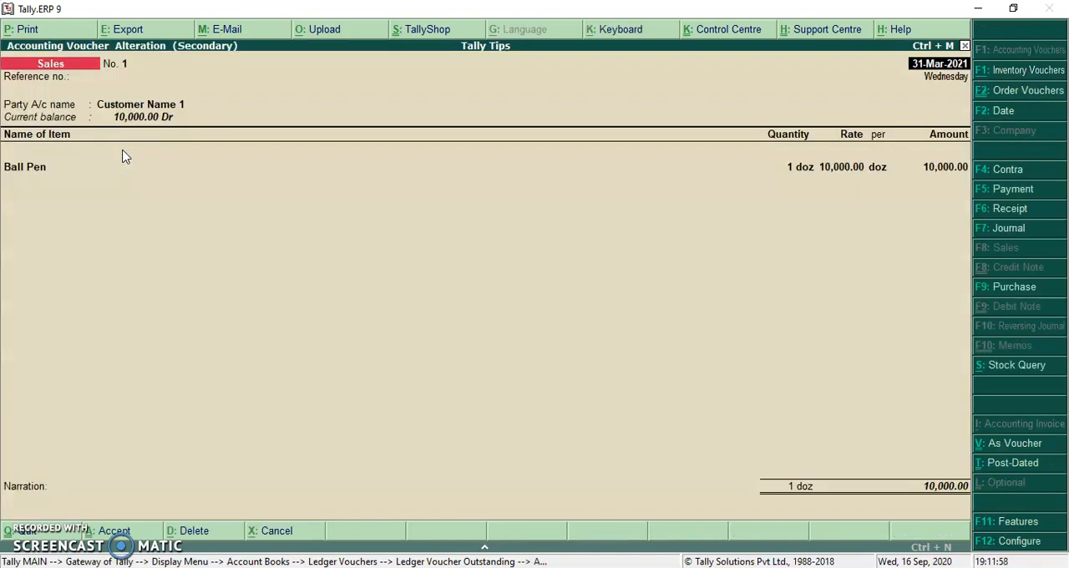
pyautogui.write('1 4 2020')
pyautogui.press('Return')
pyautogui.press('Return')
pyautogui.press('Return')
pyautogui.press('Return')
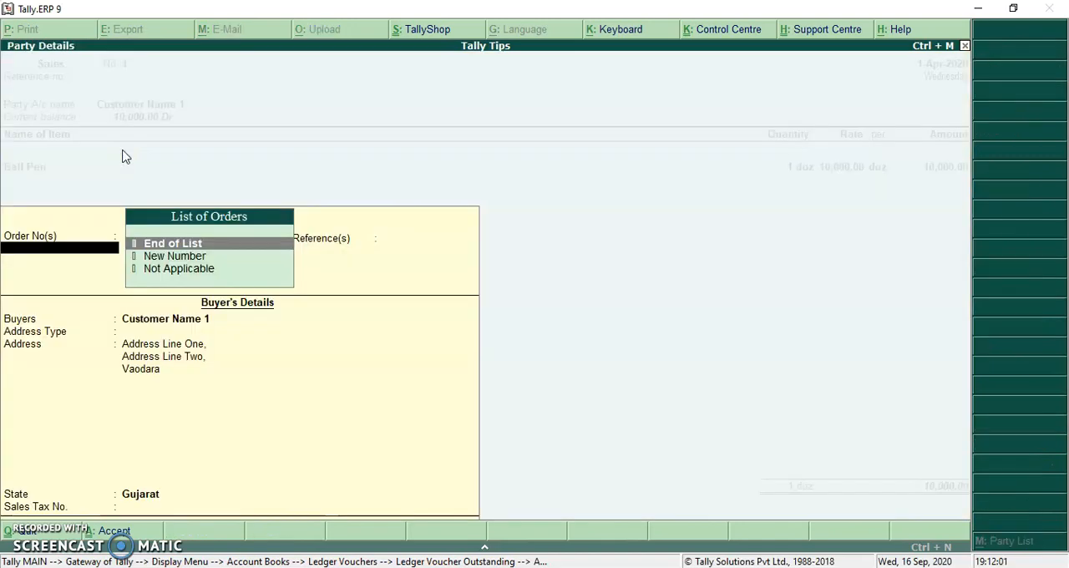
# - Keep the party, Ball Pen item and bill-wise details unchanged and save the altered sales voucher
pyautogui.press('Return')
pyautogui.press('Return')
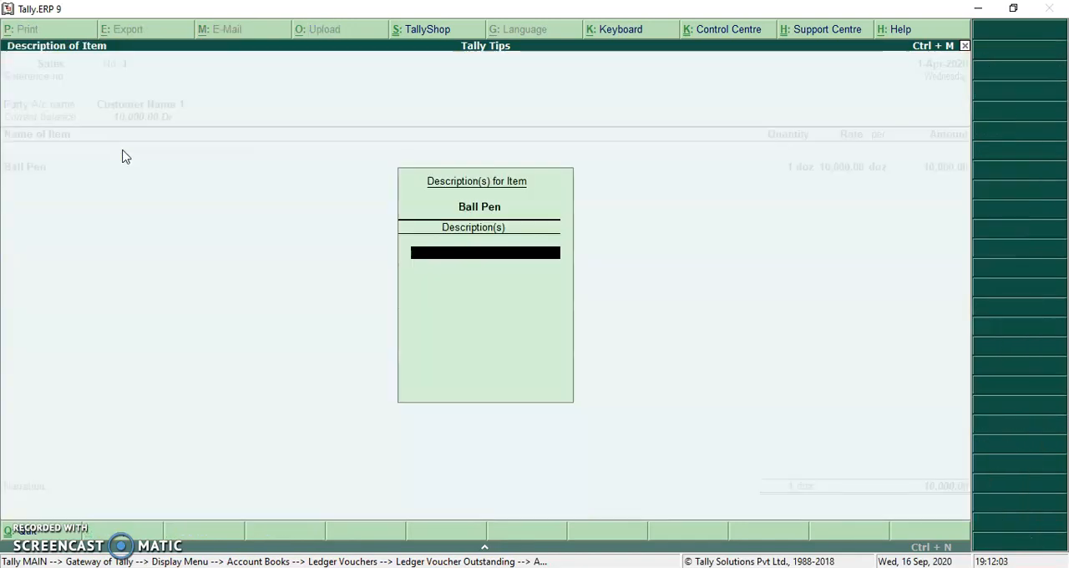
pyautogui.press('Return')
pyautogui.press('Return')
pyautogui.press('Return')
pyautogui.press('Return')
pyautogui.press('Return')
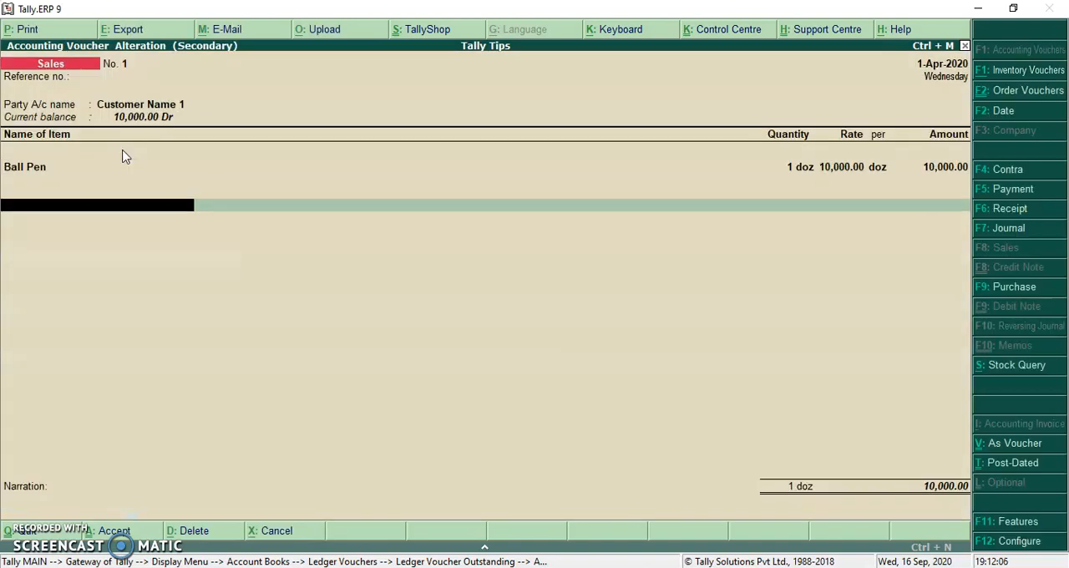
pyautogui.press('Return')
pyautogui.press('Return')
pyautogui.press('Return')
pyautogui.press('Return')
pyautogui.press('Return')
pyautogui.press('Return')
pyautogui.press('Return')
pyautogui.press('Return')
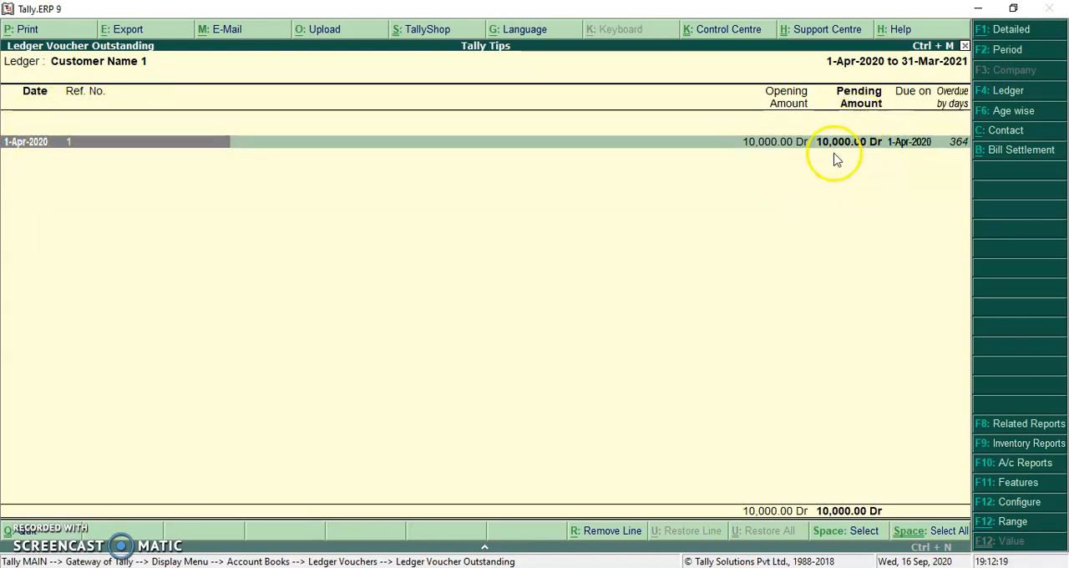
# - Close the outstanding and ledger reports and return to the Gateway of Tally
pyautogui.press('Escape')
pyautogui.press('Escape')
pyautogui.press('Escape')
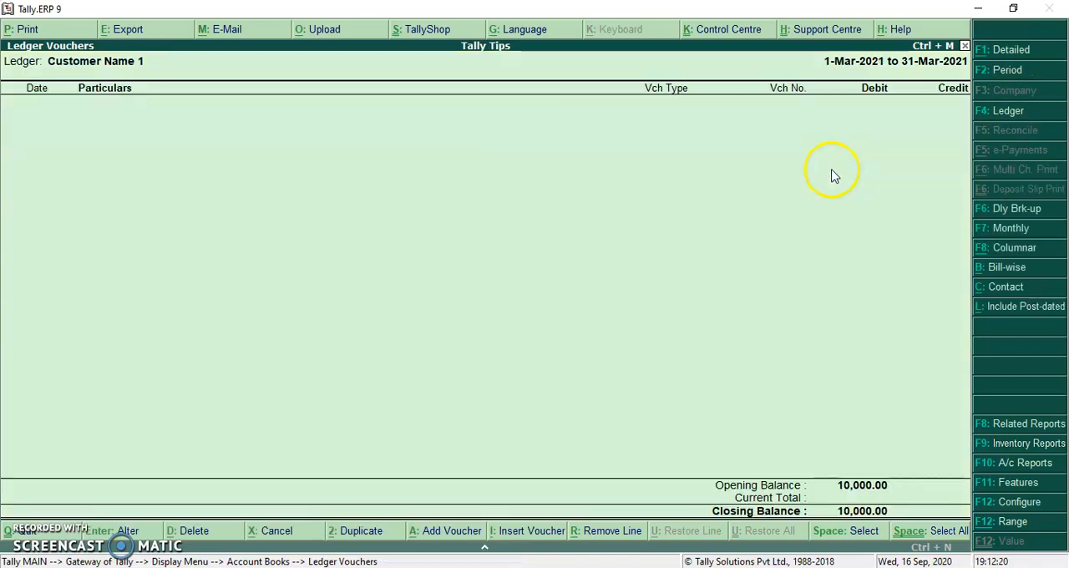
pyautogui.press('Escape')
pyautogui.press('Escape')
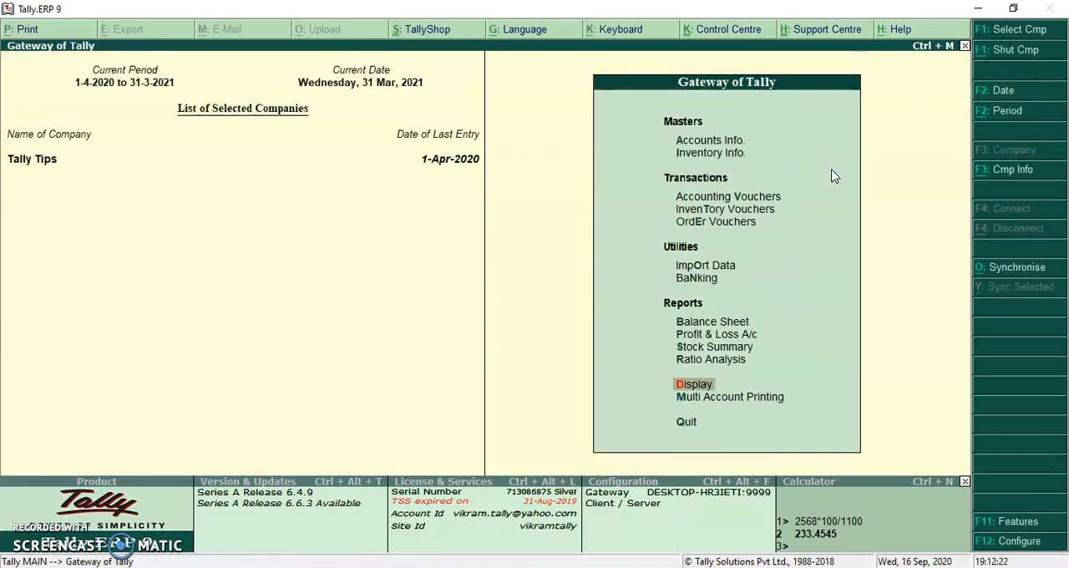
# - Create a receipt voucher with Cash as the account, crediting Customer Name 1 with 10000
pyautogui.press('v')
pyautogui.press('F6')
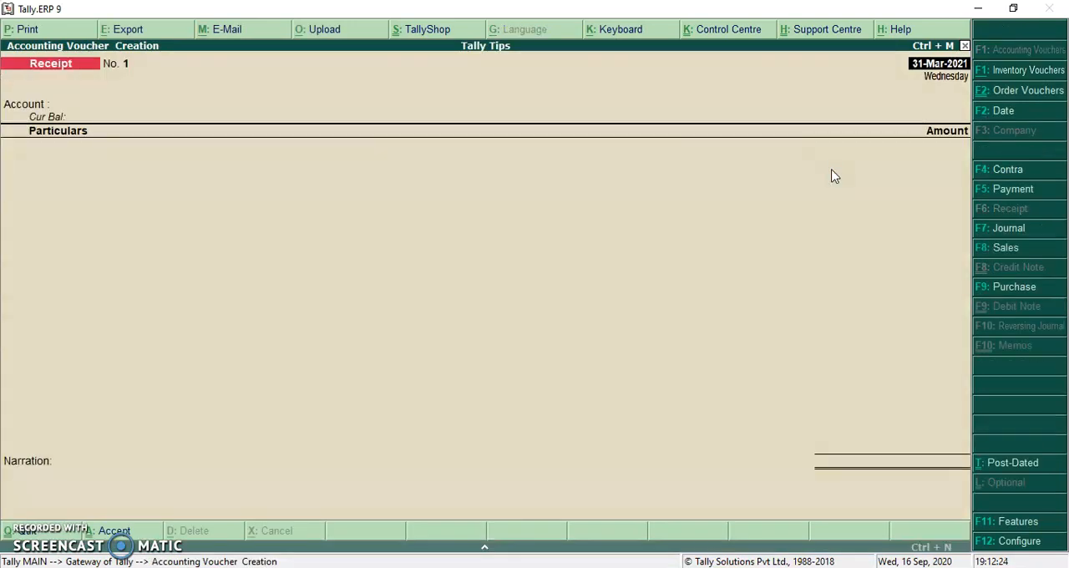
pyautogui.press('Return')
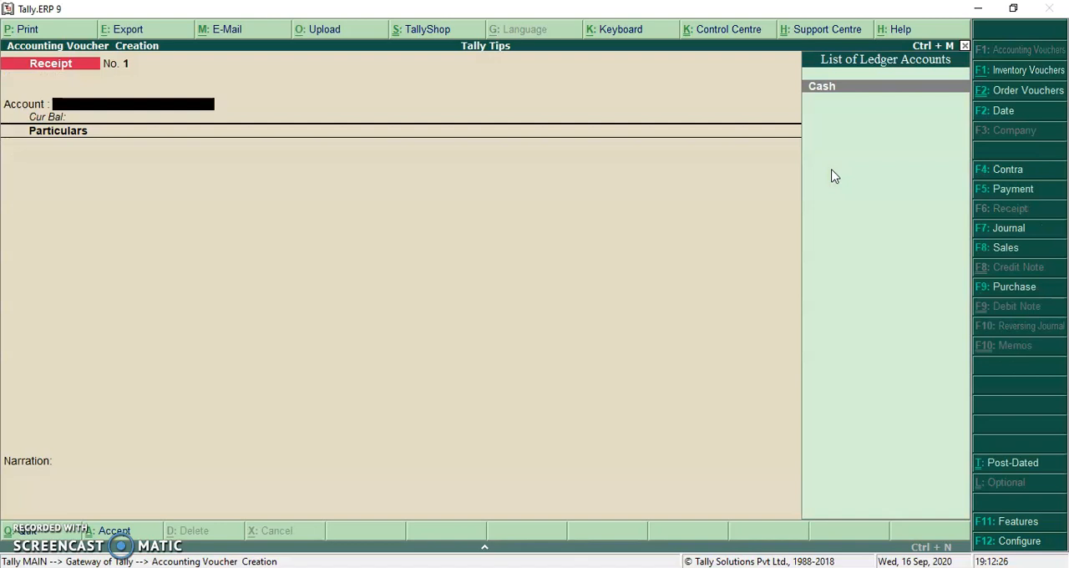
pyautogui.press('Return')
pyautogui.write('cu')
pyautogui.press('Return')
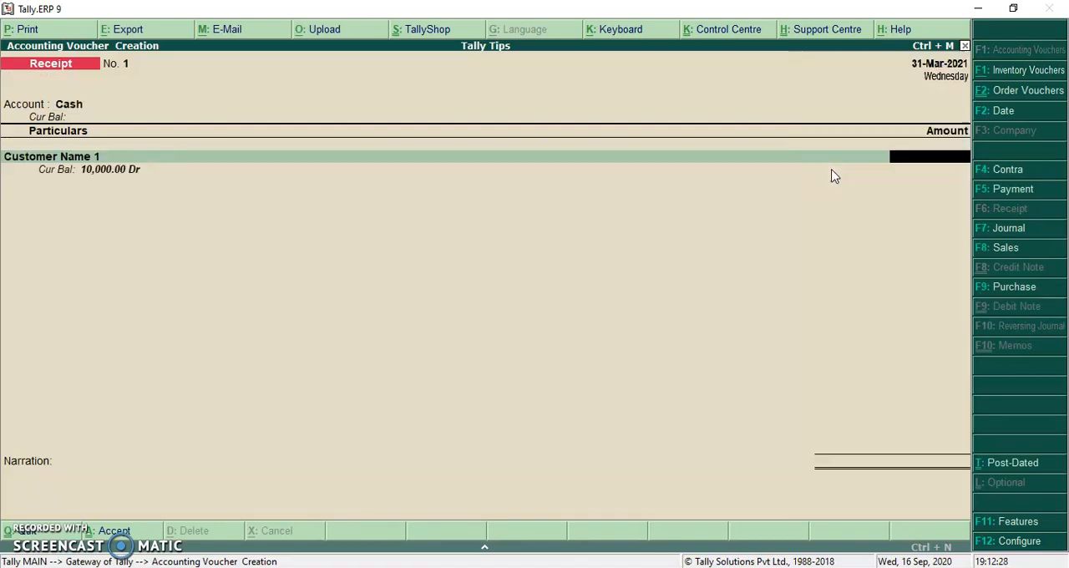
pyautogui.write('10000')
pyautogui.press('Return')
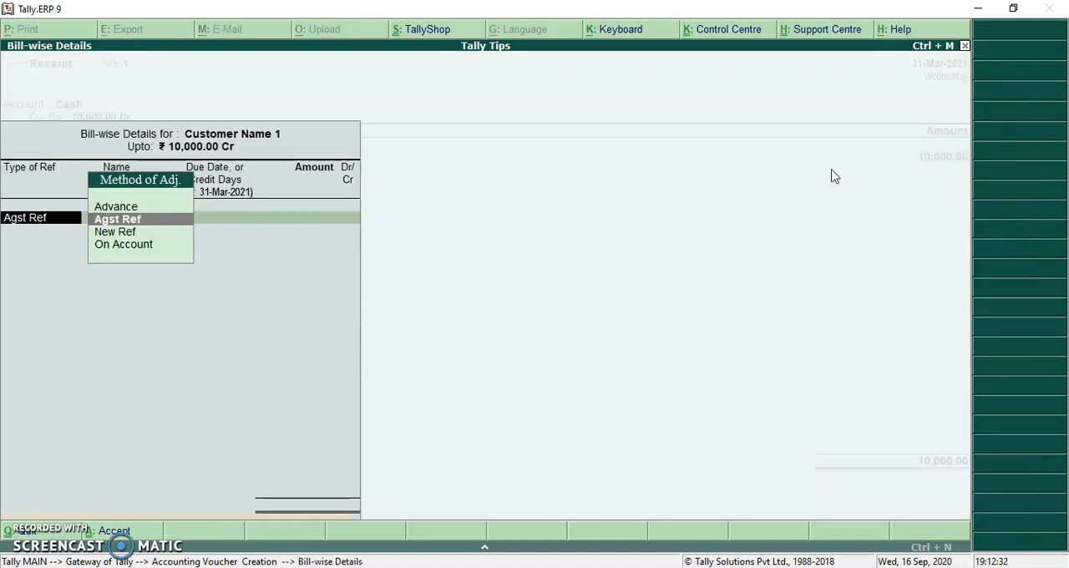
# - Allocate the receipt as Agst Ref to pending bill 1, save the voucher and leave voucher creation
pyautogui.press('Return')
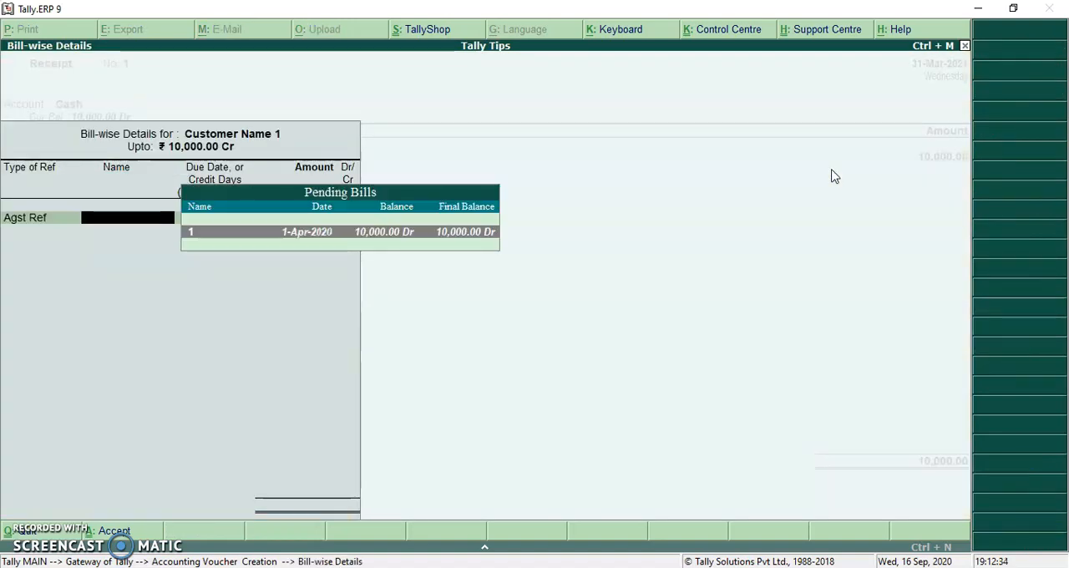
pyautogui.press('Return')
pyautogui.press('Return')
pyautogui.press('Return')
pyautogui.press('Return')
pyautogui.press('Return')
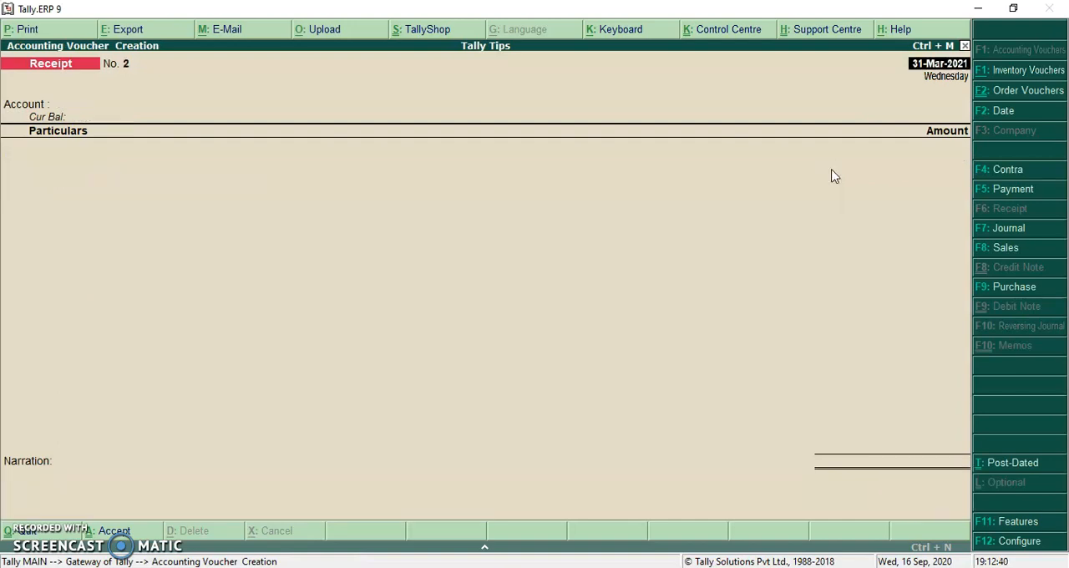
pyautogui.press('Escape')
pyautogui.press('Return')
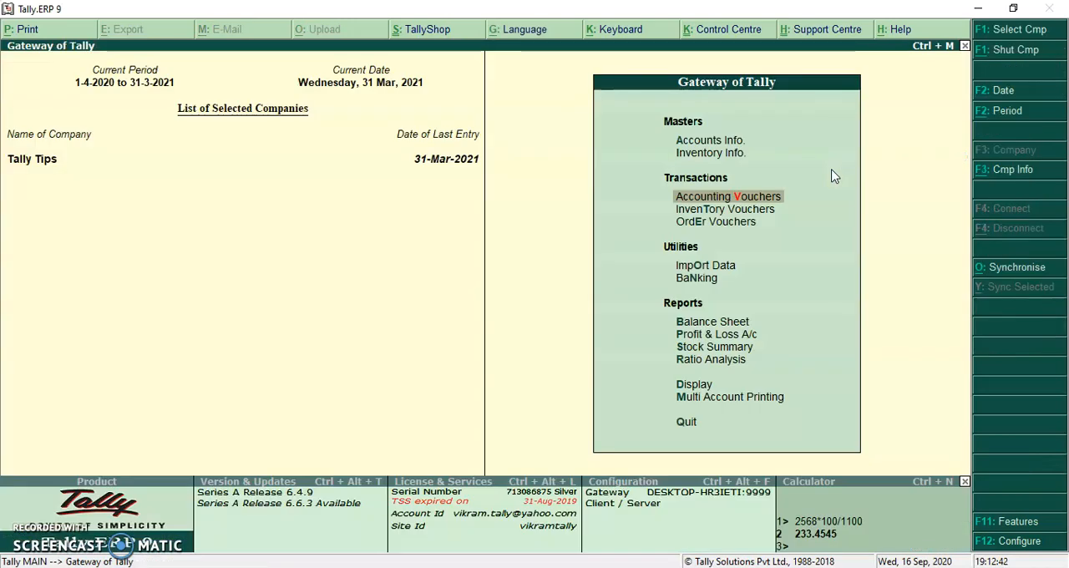
# - Check the bill-wise outstanding of Customer Name 1 from its ledger vouchers
pyautogui.press('d')
pyautogui.press('a')
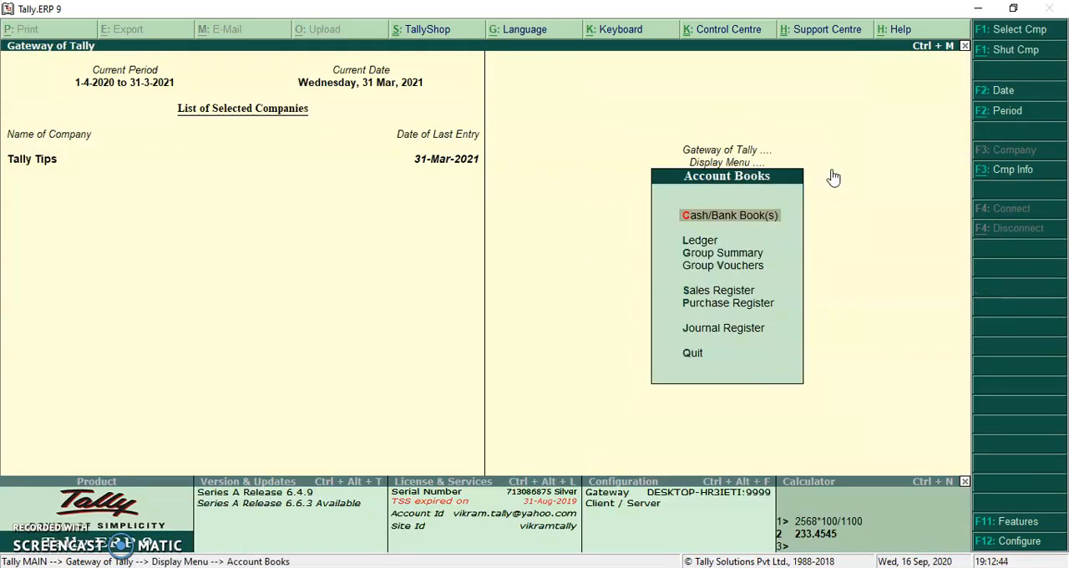
pyautogui.press('l')
pyautogui.press('Down')
pyautogui.press('Return')
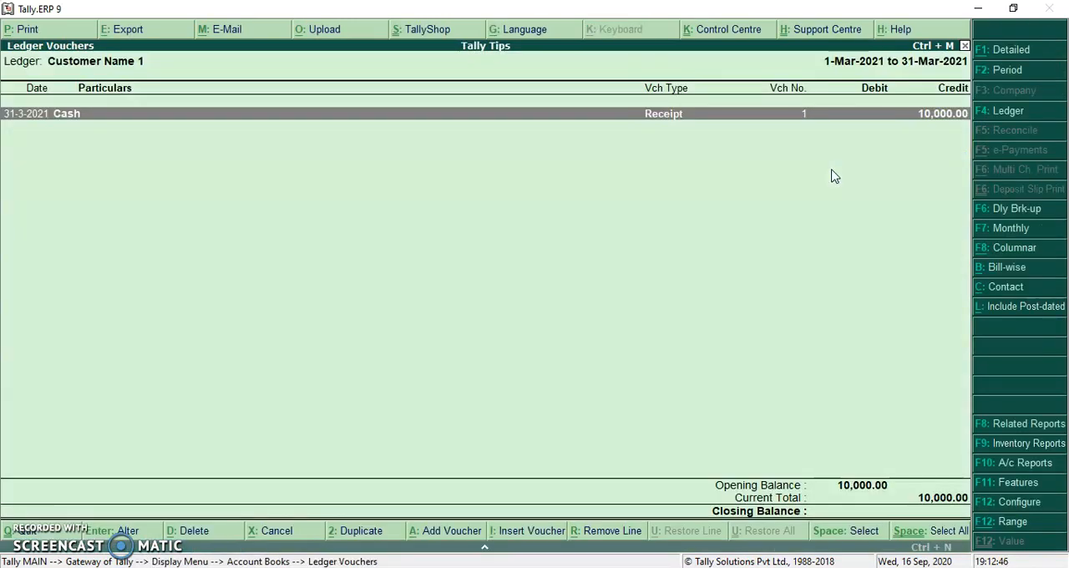
pyautogui.click(1005, 267)
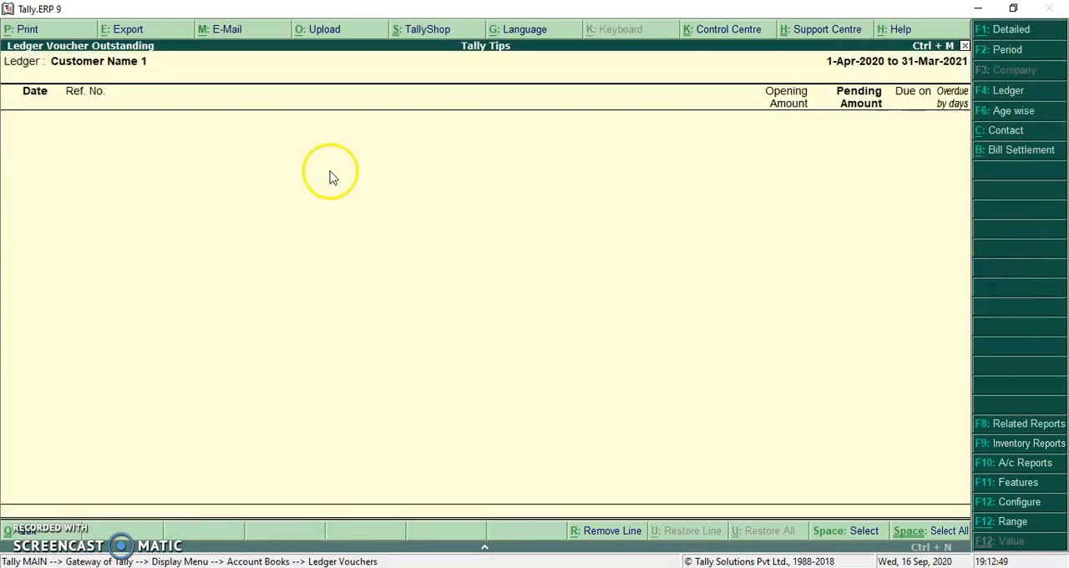
pyautogui.click(497, 276)
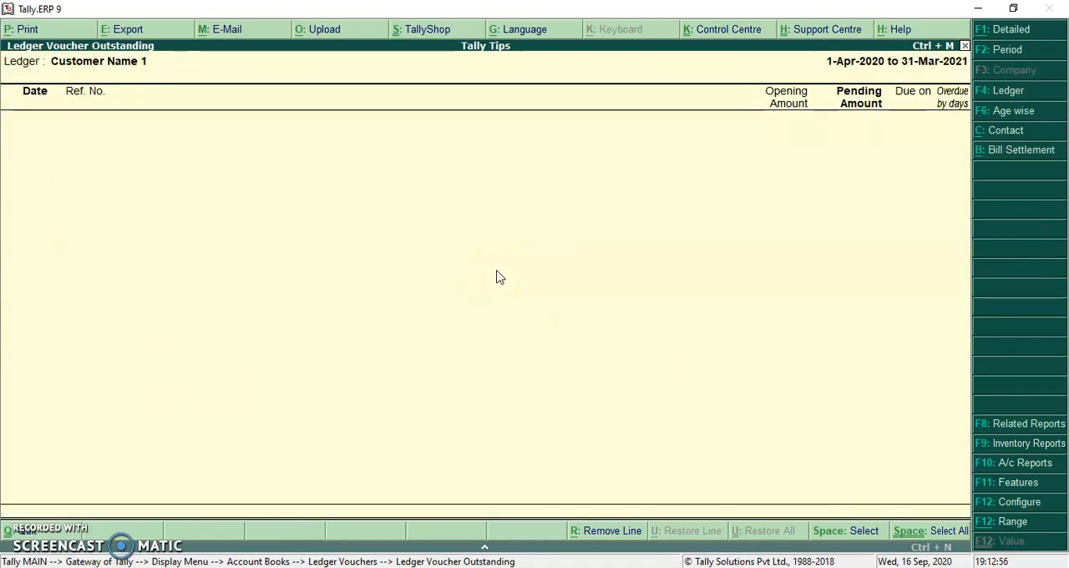
# - Return to the Gateway of Tally and set the current period from 1-4-2021 to 31-3-2022
pyautogui.press('Escape')
pyautogui.press('Escape')
pyautogui.press('Escape')
pyautogui.press('Escape')
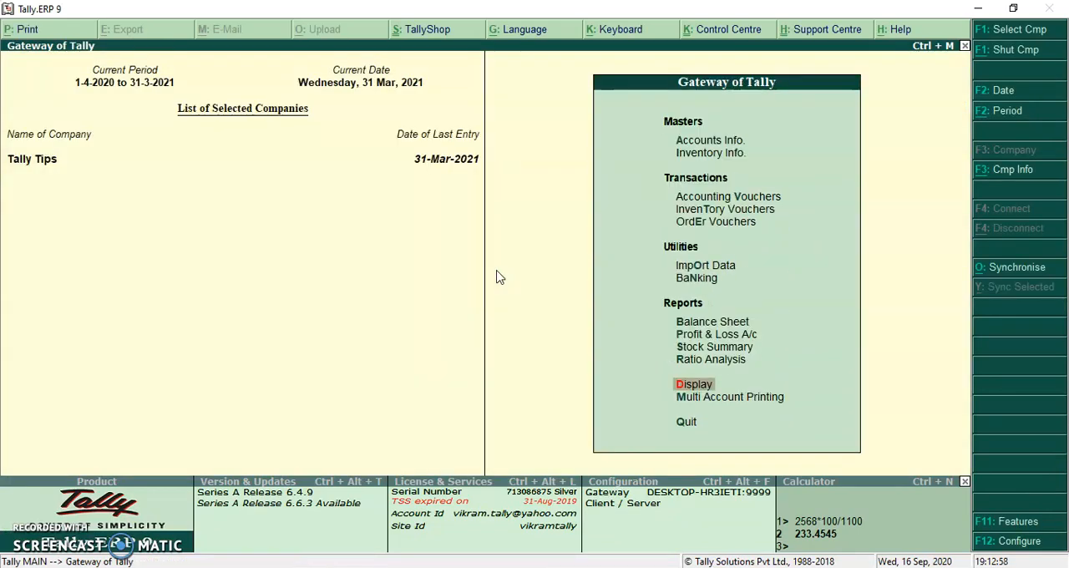
pyautogui.hotkey('alt', 'F2')
pyautogui.write('14')
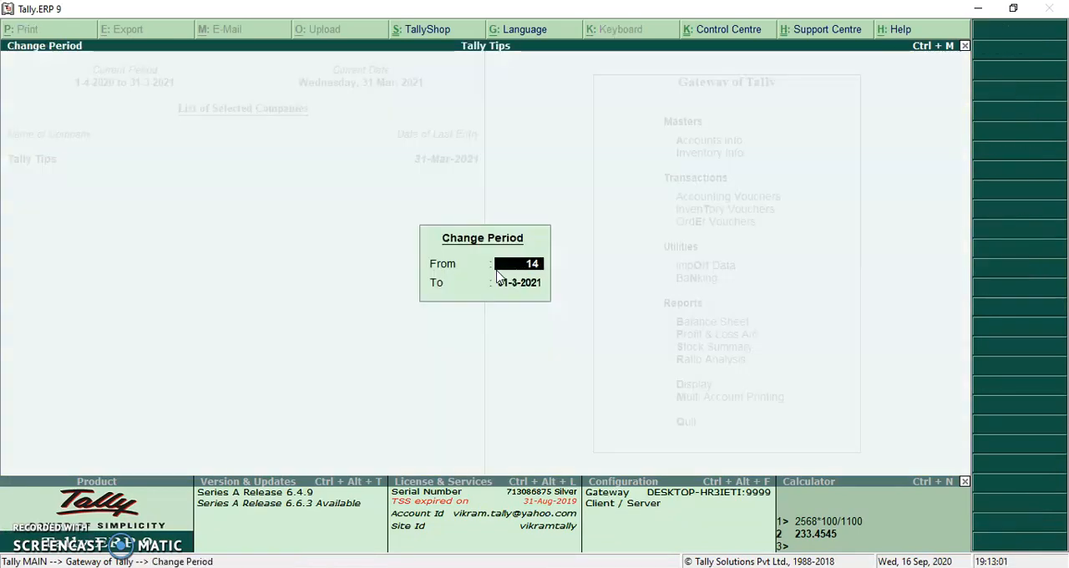
pyautogui.press('BackSpace')
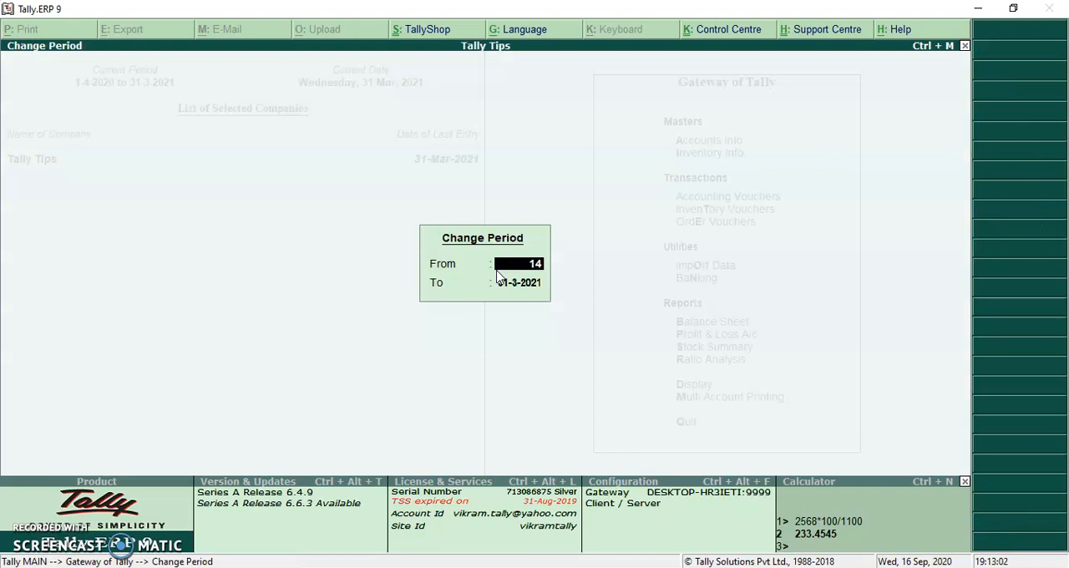
pyautogui.write('4 21')
pyautogui.press('Return')
pyautogui.press('BackSpace')
pyautogui.write('31')
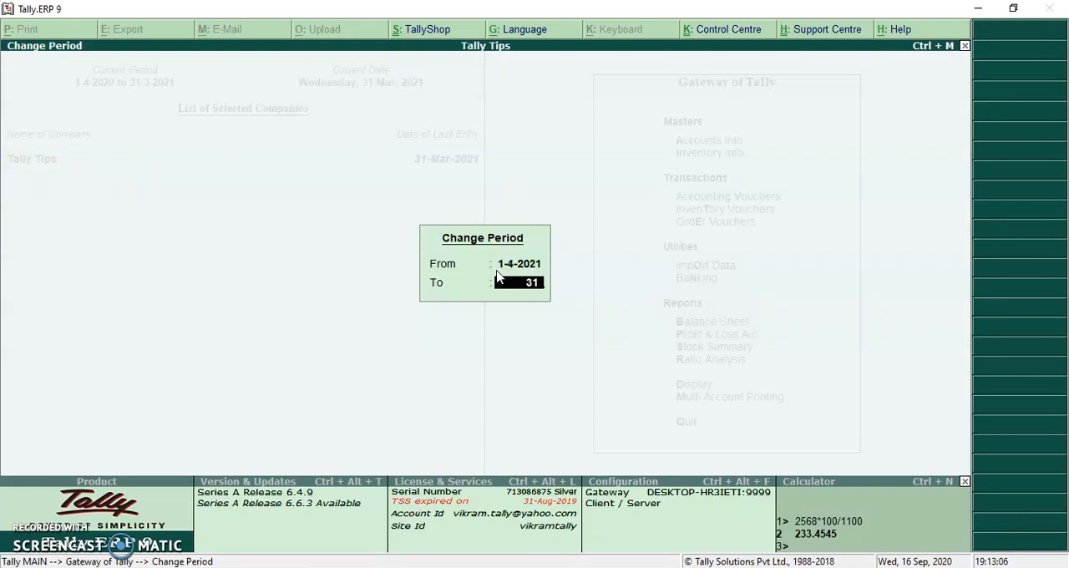
pyautogui.write(' 3 22')
pyautogui.press('Return')
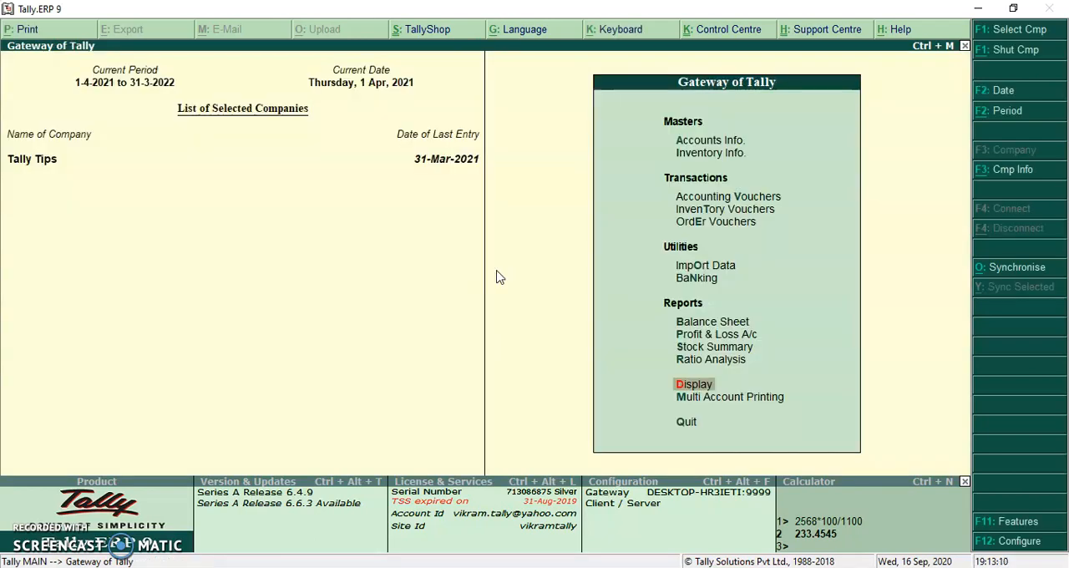
# - Start a sales voucher dated 1-Apr-2021 for Customer Name 1, accepting the default order and buyer details
pyautogui.press('v')
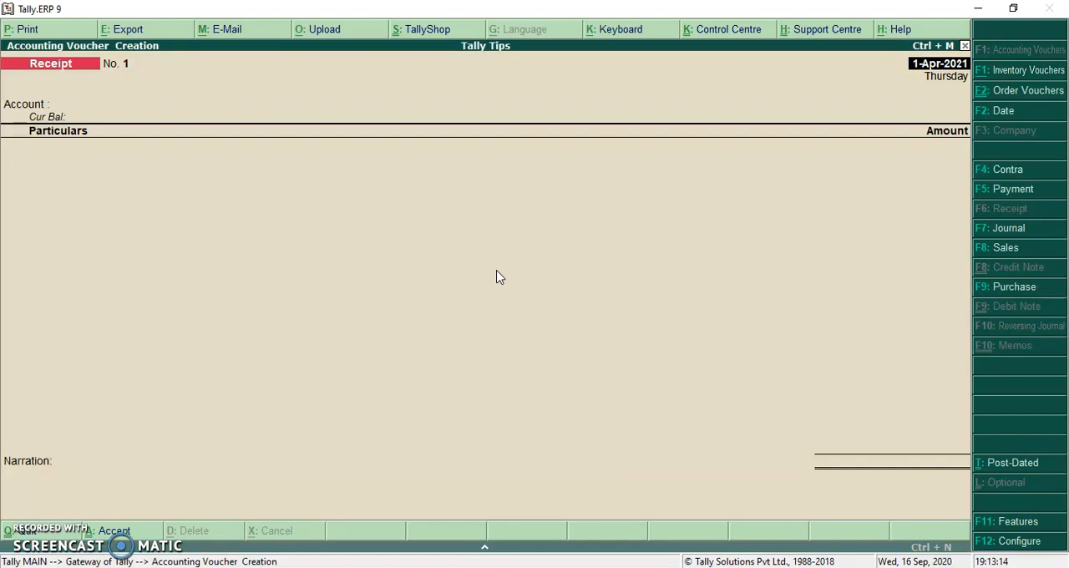
pyautogui.press('F8')
pyautogui.press('Return')
pyautogui.press('Return')
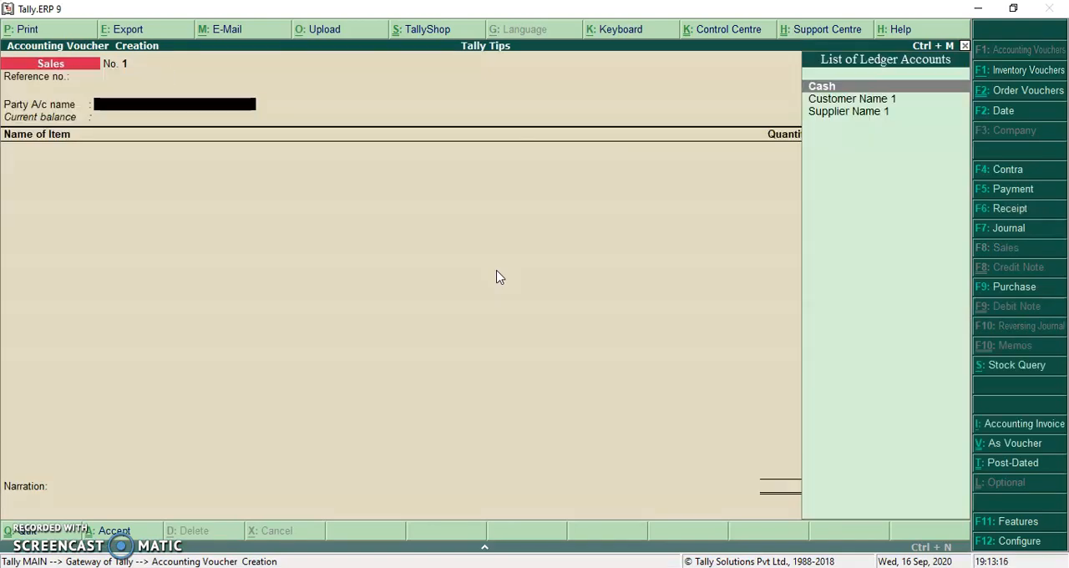
pyautogui.press('Down')
pyautogui.press('Return')
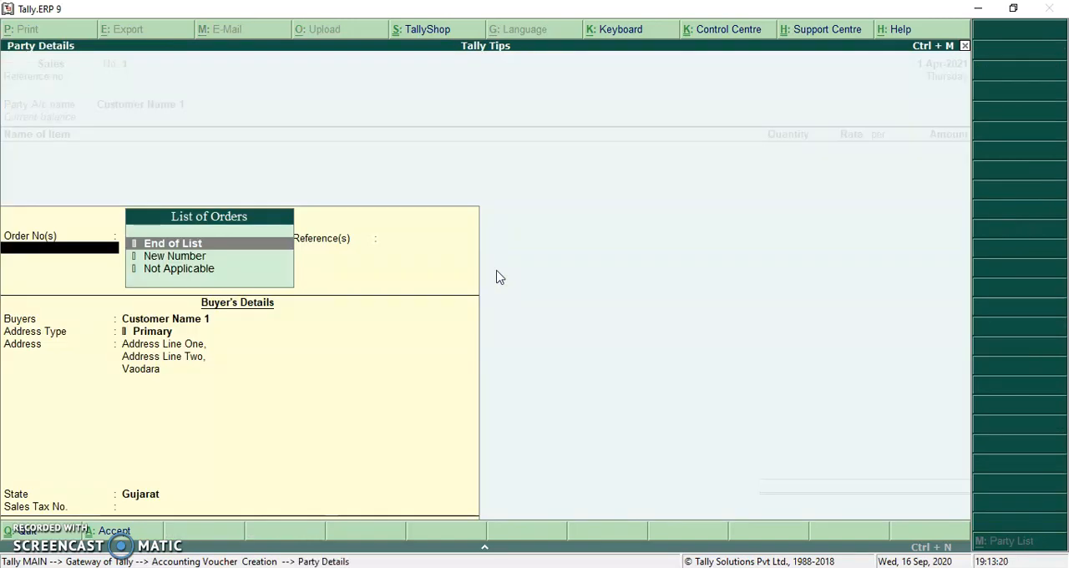
pyautogui.press('Return')
pyautogui.press('Return')
pyautogui.press('Return')
pyautogui.press('Return')
pyautogui.press('Return')
pyautogui.press('Return')
pyautogui.press('Return')
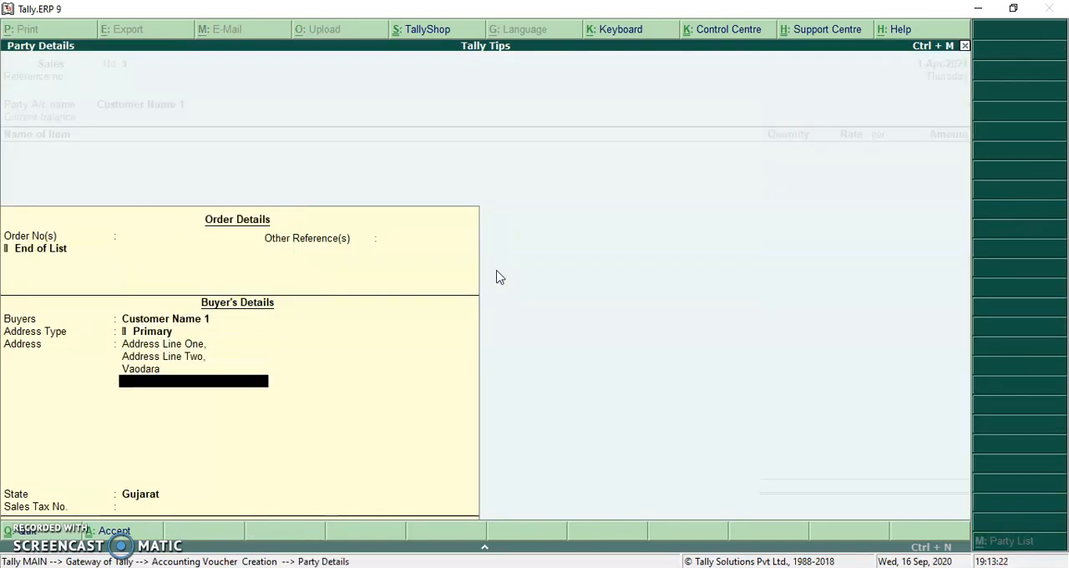
pyautogui.press('Return')
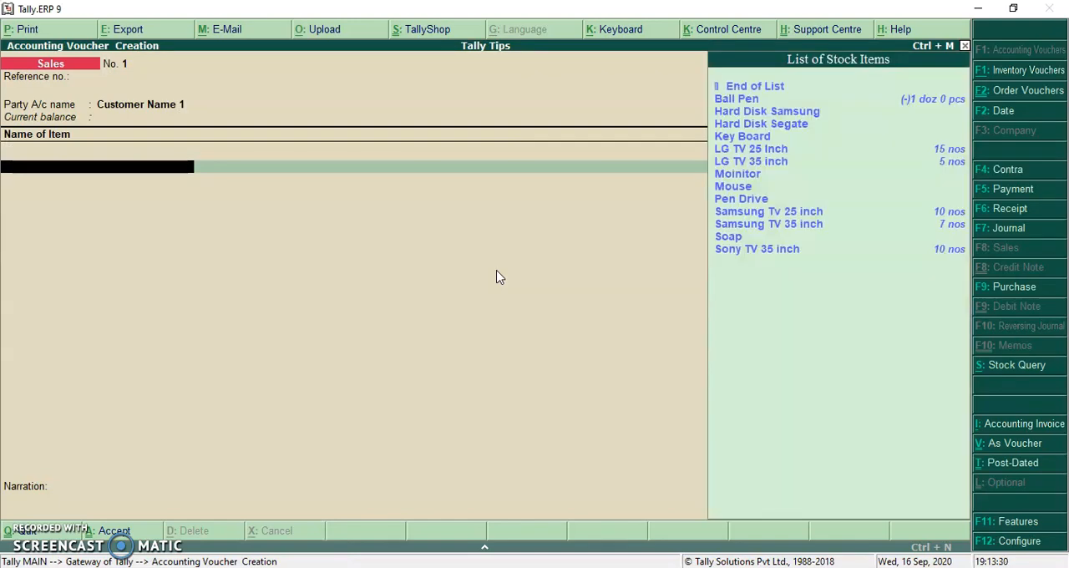
# - Add 1 doz of Ball Pen with order Not Applicable and an amount of 25000 to the sales voucher
pyautogui.press('Down')
pyautogui.press('Return')
pyautogui.press('Return')
pyautogui.press('Down')
pyautogui.press('Return')
pyautogui.write('1')
pyautogui.press('Return')
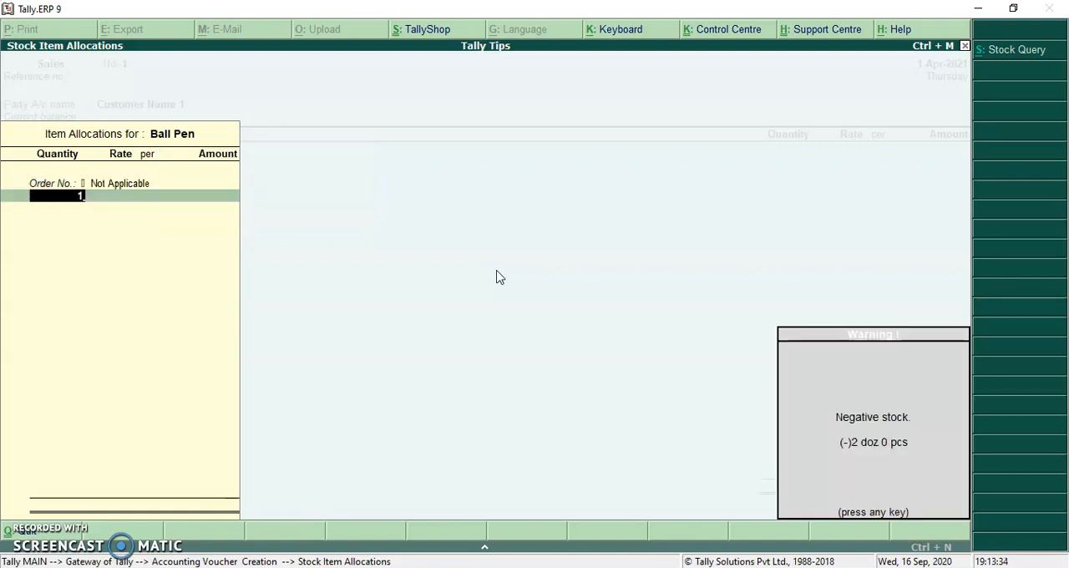
pyautogui.press('Return')
pyautogui.press('Return')
pyautogui.press('Return')
pyautogui.write('25000')
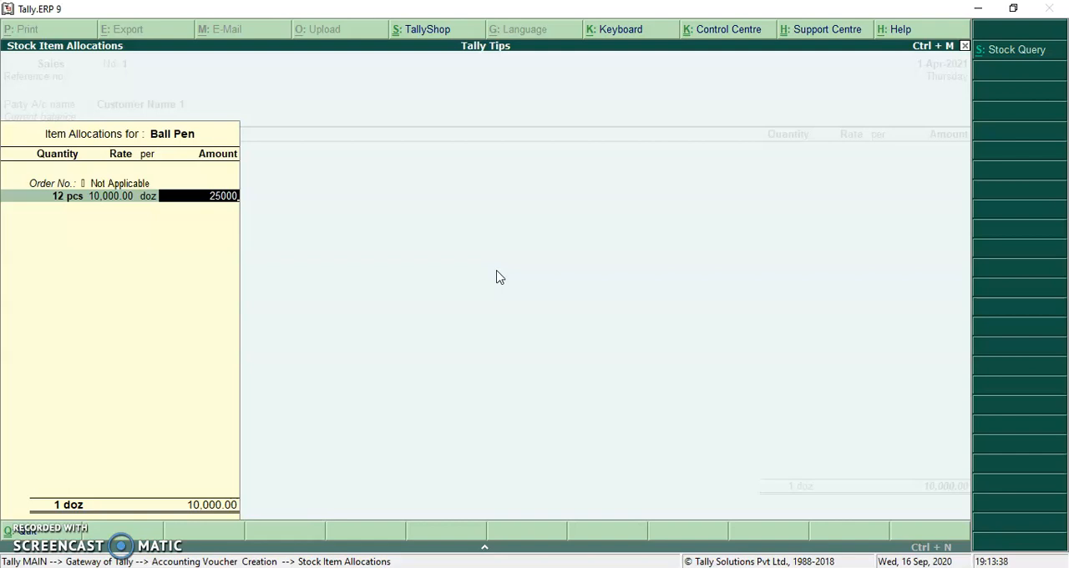
pyautogui.press('Return')
pyautogui.press('Return')
pyautogui.press('Return')
pyautogui.press('Return')
pyautogui.press('Return')
pyautogui.press('Return')
pyautogui.press('Return')
pyautogui.press('Return')
pyautogui.press('Return')
pyautogui.press('Return')
# - Accept the remaining allocations with their defaults, save the sales voucher and leave voucher creation
pyautogui.press('Return')
pyautogui.press('Return')
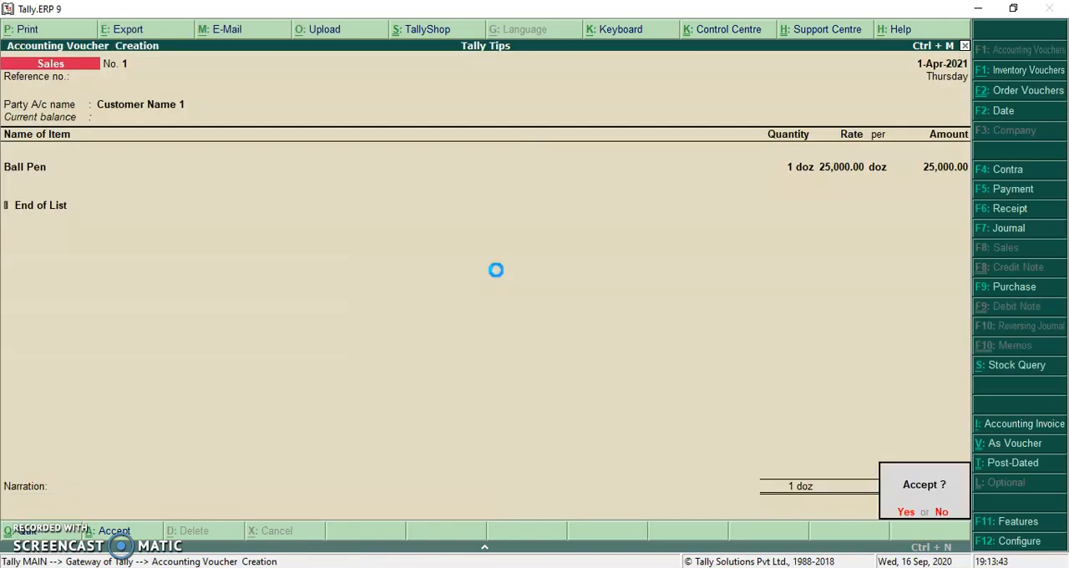
pyautogui.press('Return')
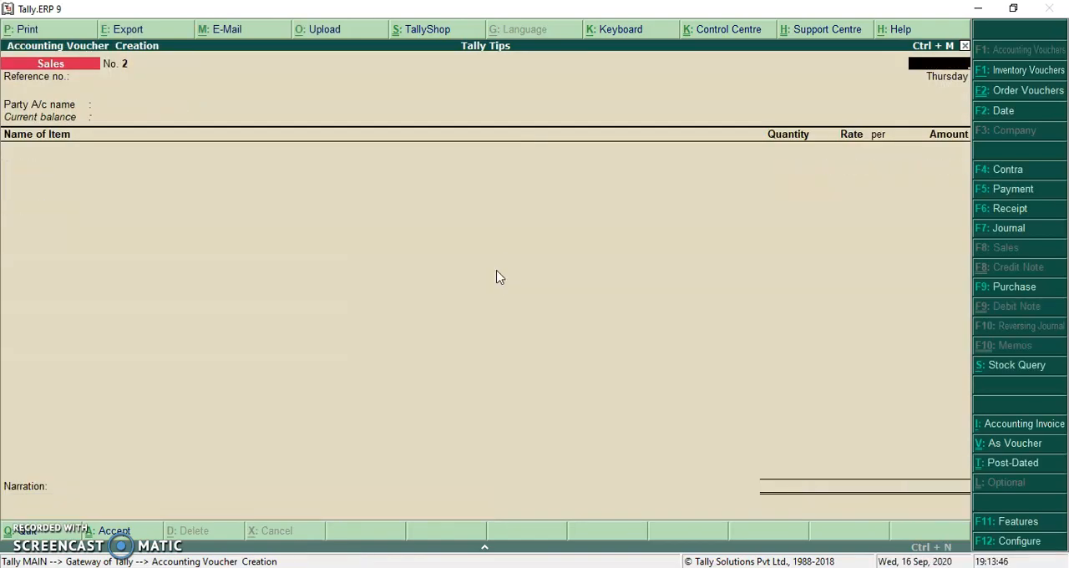
pyautogui.press('Escape')
# - Examine the detailed bill-wise outstanding of Customer Name 1 from its ledger vouchers
pyautogui.press('d')
pyautogui.press('a')
pyautogui.press('l')
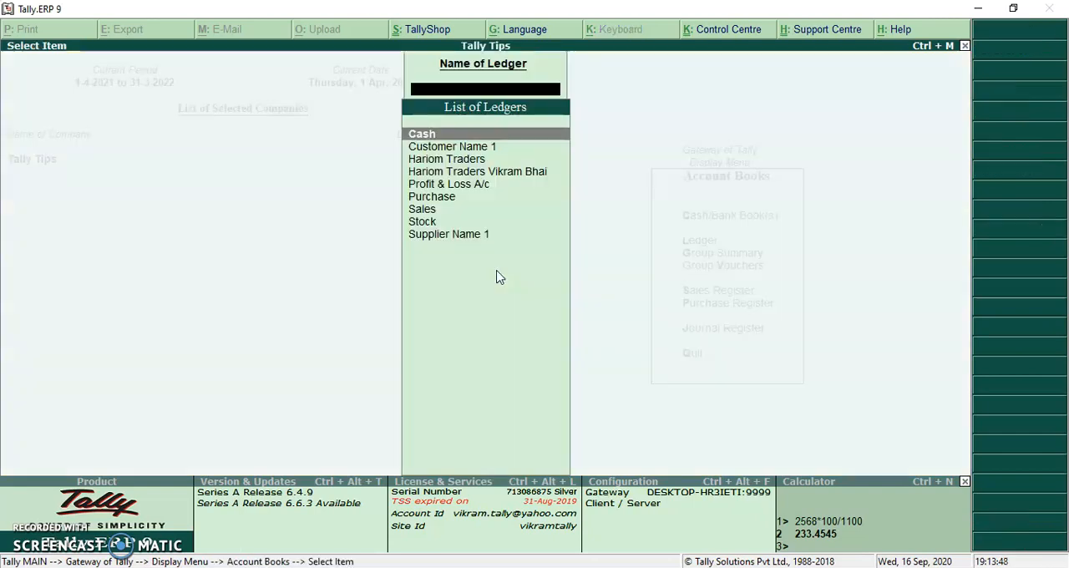
pyautogui.press('Down')
pyautogui.press('Return')
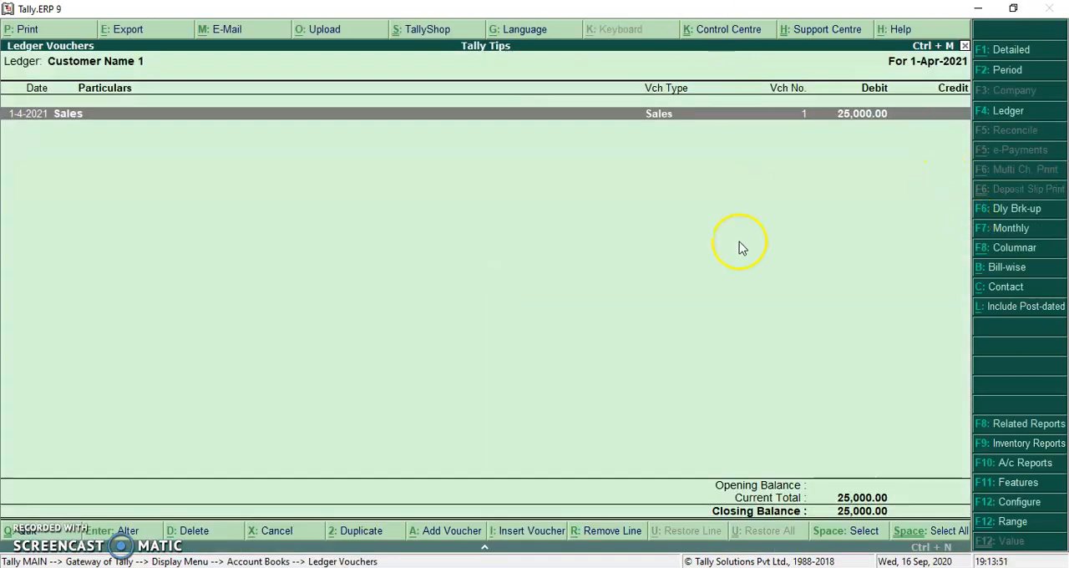
pyautogui.click(1011, 267)
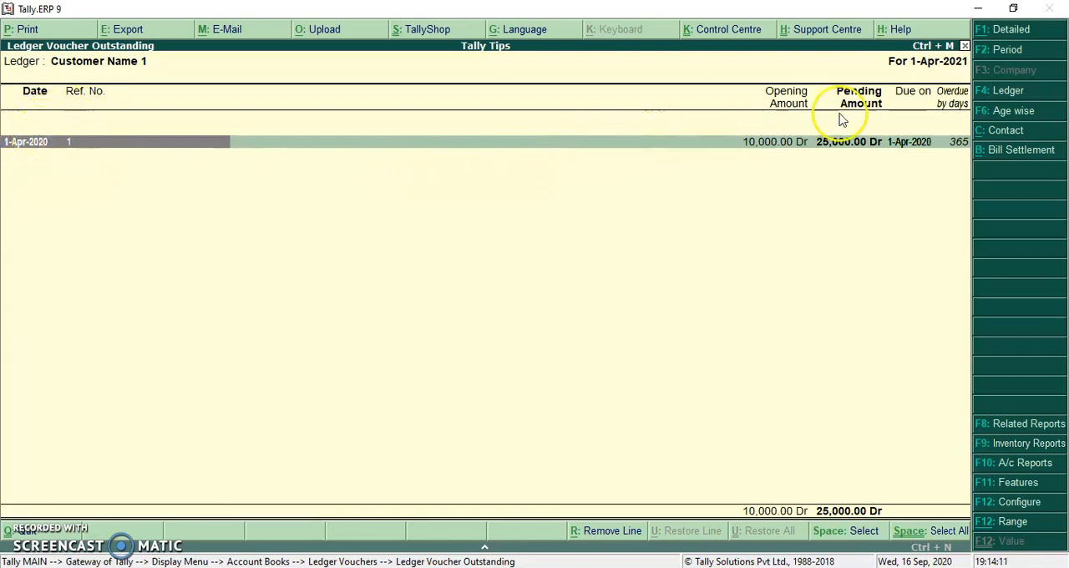
pyautogui.click(1018, 32)
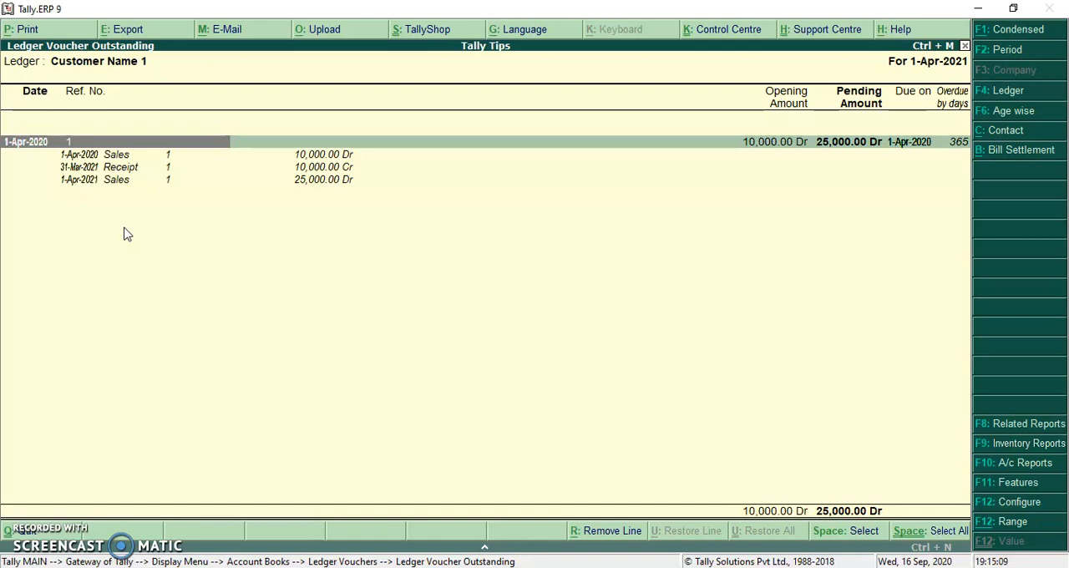
# - Delete the 1-Apr-2020 sales voucher and the 31-Mar-2021 receipt listed under bill 1
pyautogui.press('Down')
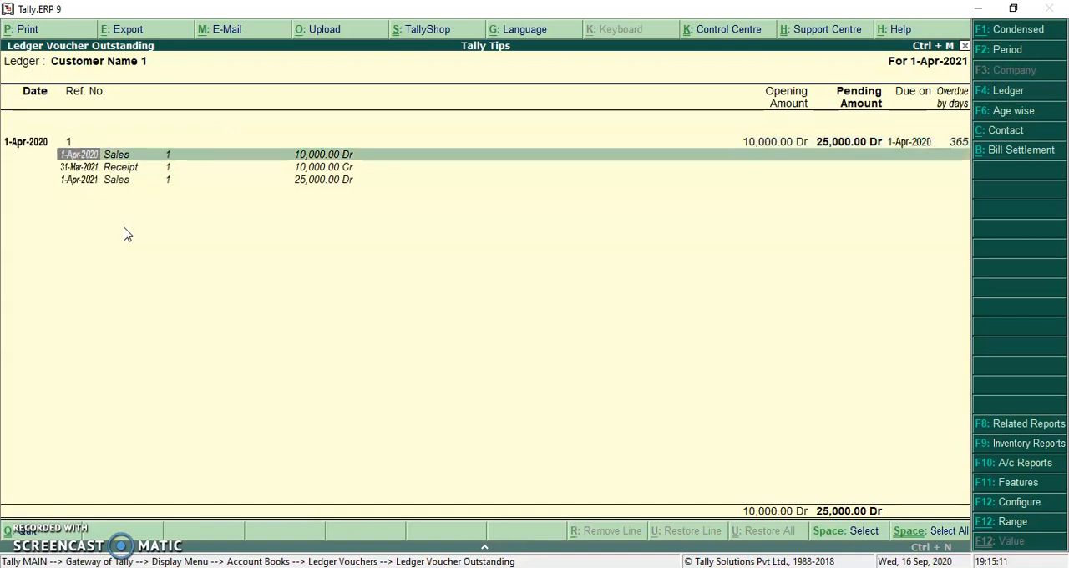
pyautogui.press('Return')
pyautogui.hotkey('alt', 'd')
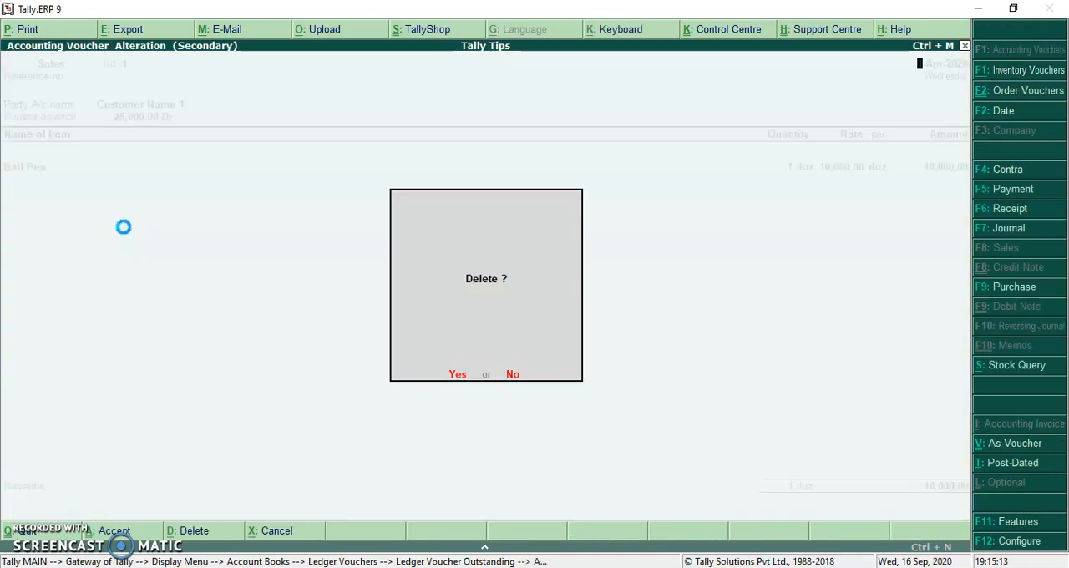
pyautogui.press('y')
pyautogui.press('Down')
pyautogui.press('Return')
pyautogui.hotkey('alt', 'd')
pyautogui.press('y')
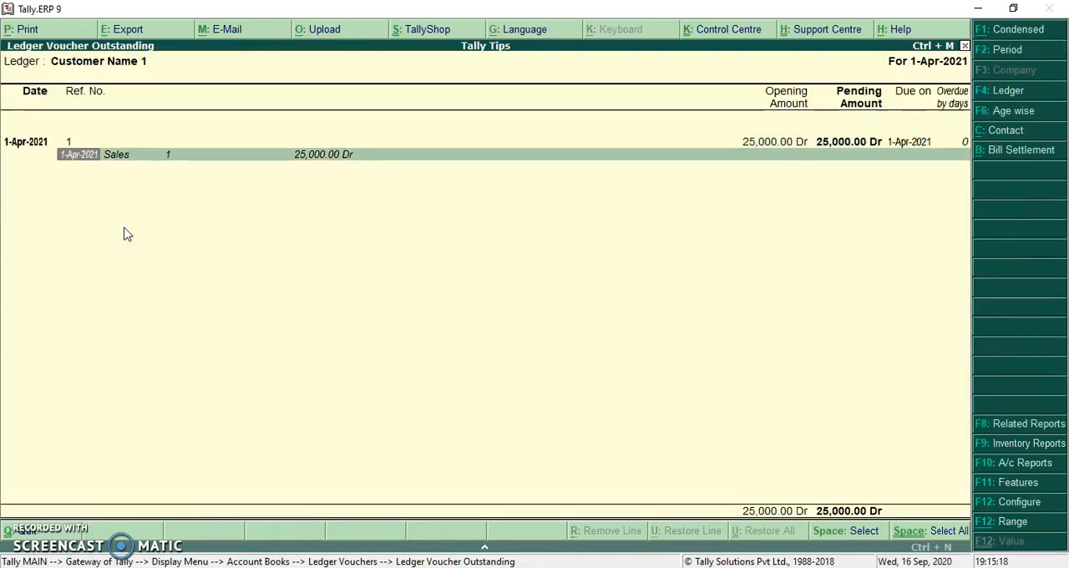
# - Delete the 1-Apr-2021 sales voucher and return to the Gateway of Tally
pyautogui.press('Return')
pyautogui.hotkey('alt', 'd')
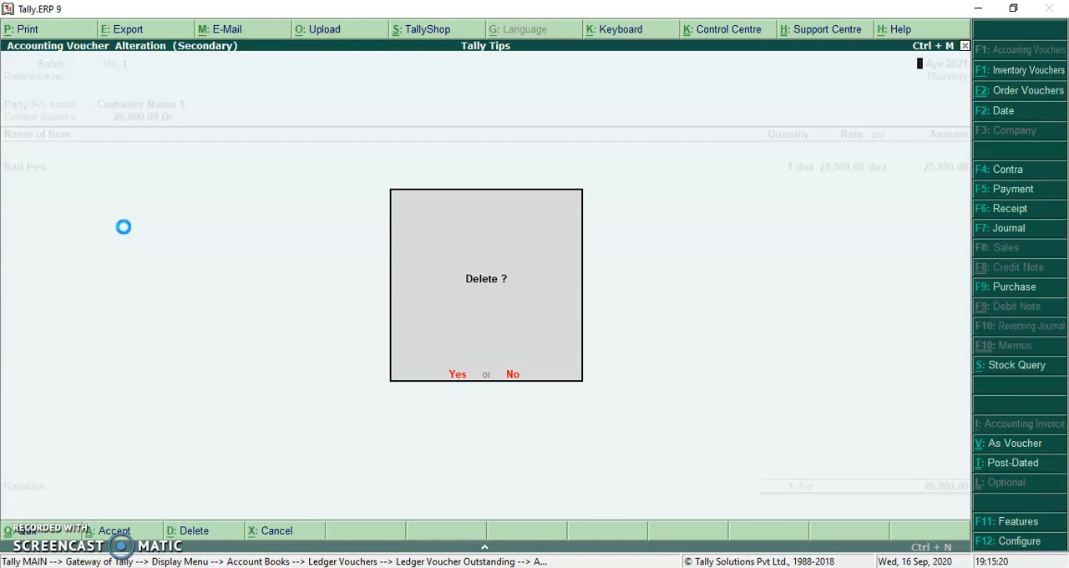
pyautogui.press('y')
pyautogui.press('Escape')
pyautogui.press('Escape')
pyautogui.press('Escape')
pyautogui.press('Escape')
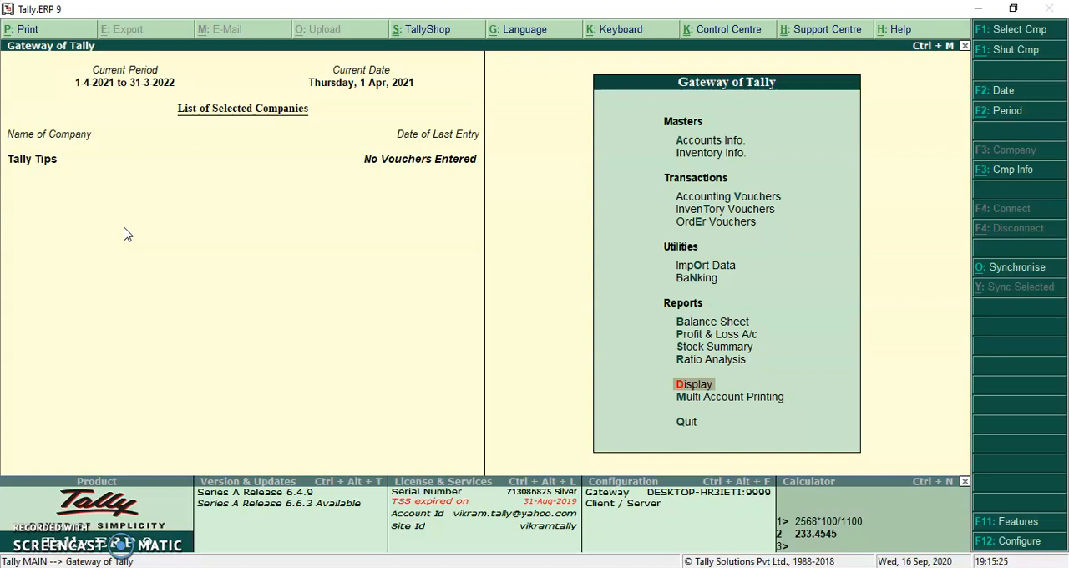
# - Open the Sales voucher type for alteration from the accounts masters
pyautogui.click(722, 140)
pyautogui.press('Down')
pyautogui.press('Down')
pyautogui.press('Down')
pyautogui.press('Return')
pyautogui.press('Down')
pyautogui.press('Down')
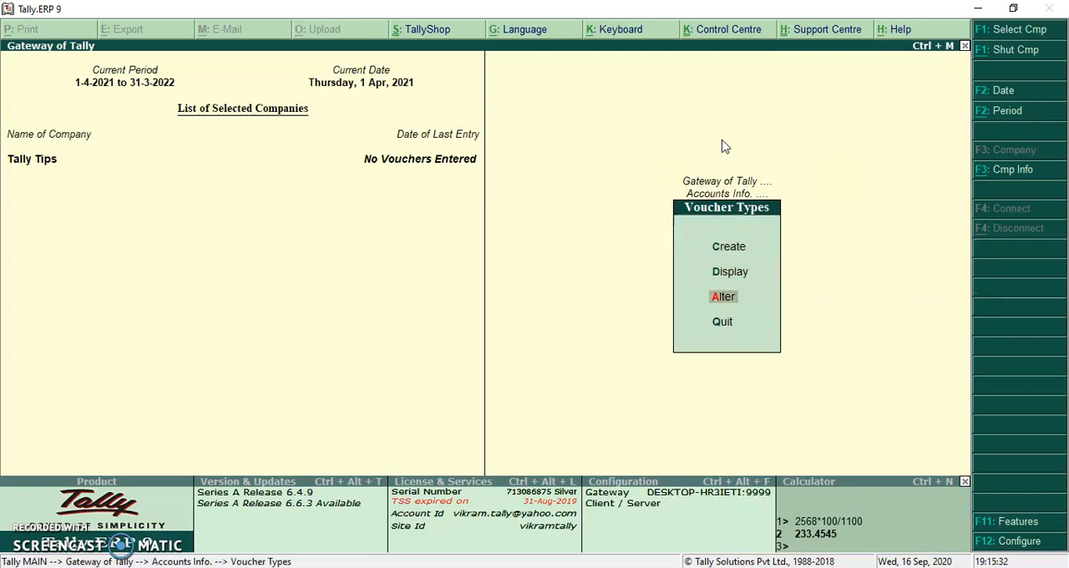
pyautogui.press('Return')
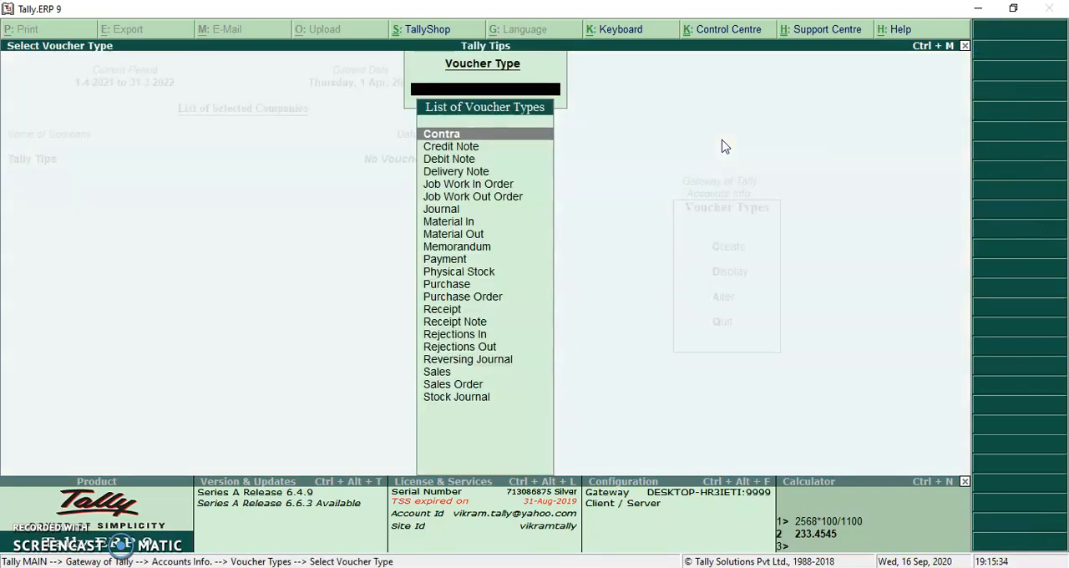
pyautogui.write('SAL')
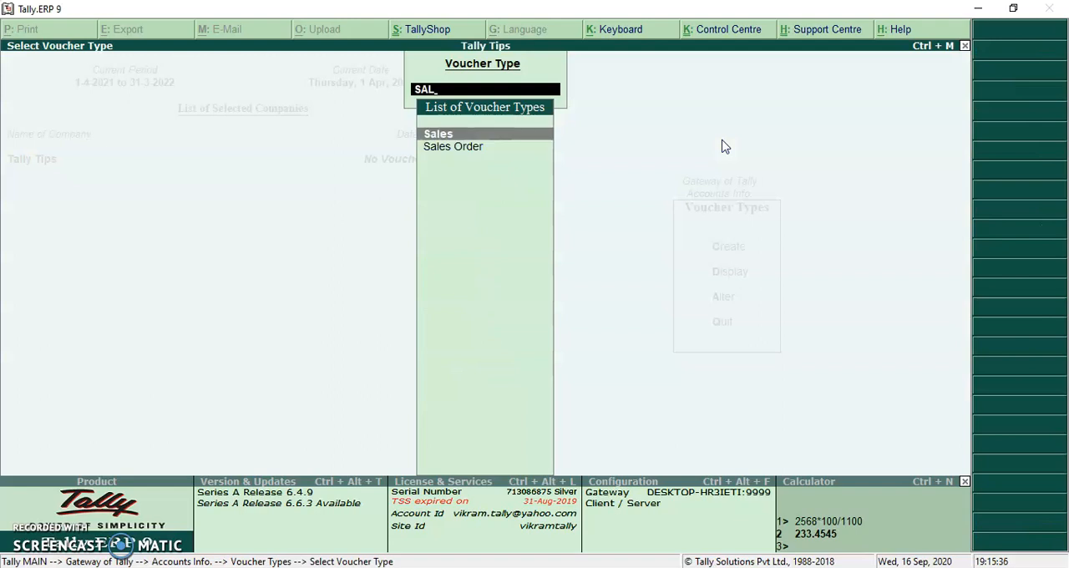
pyautogui.press('Return')
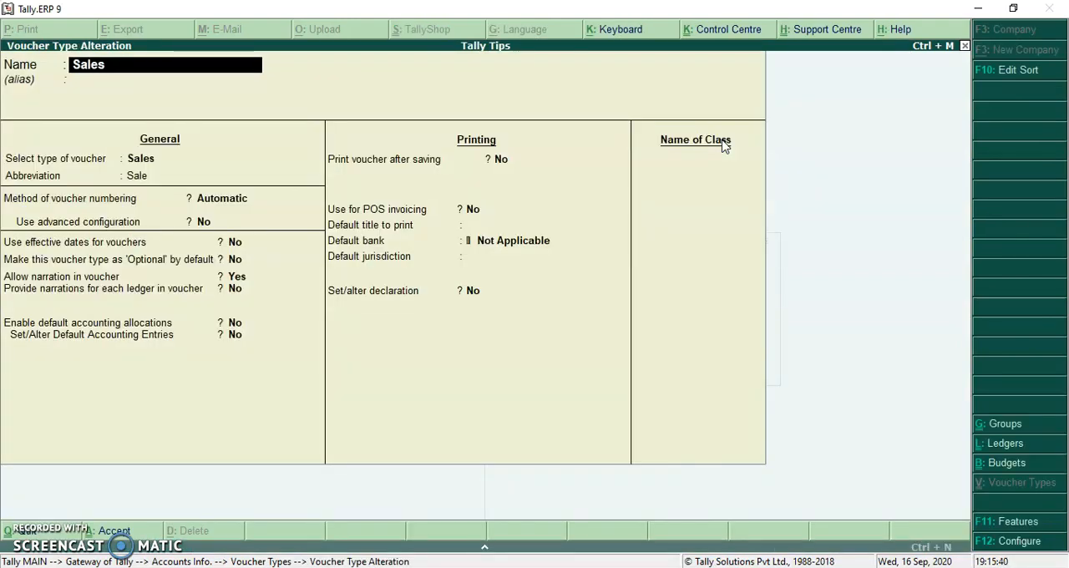
# - Enable advanced configuration for the Sales voucher type, keeping its Automatic numbering method
pyautogui.press('Return')
pyautogui.press('Return')
pyautogui.press('Return')
pyautogui.press('Return')
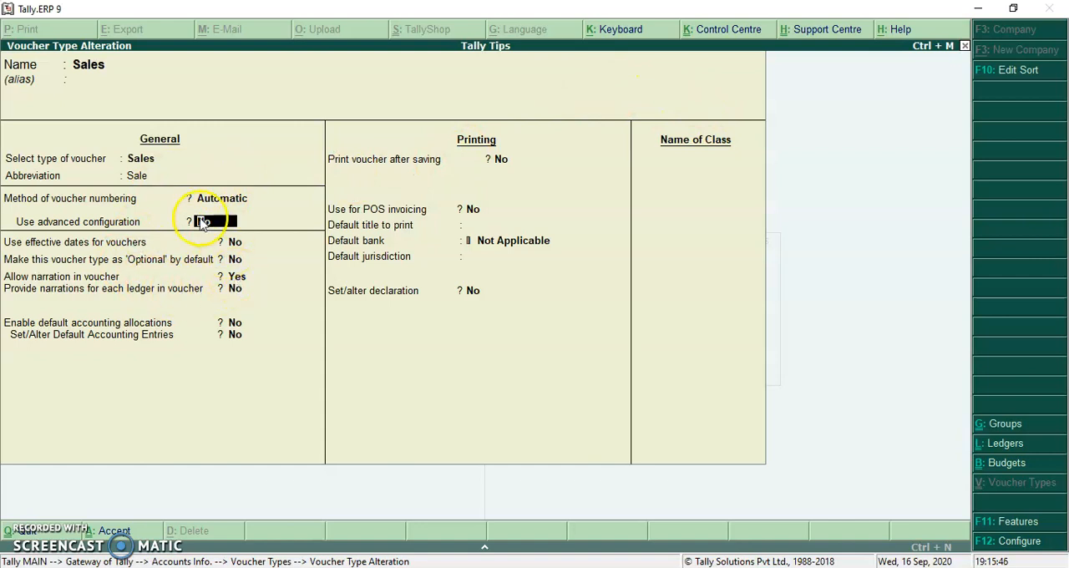
pyautogui.press('y')
pyautogui.press('Return')
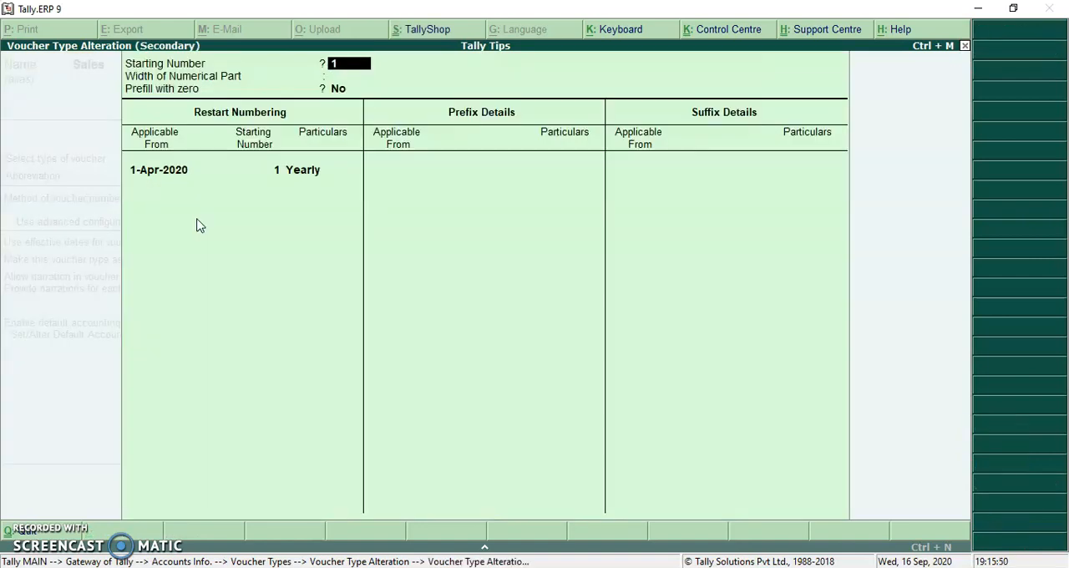
# - Keep starting number 1, set the width of the numerical part to 4 and enable prefill with zero
pyautogui.press('Return')
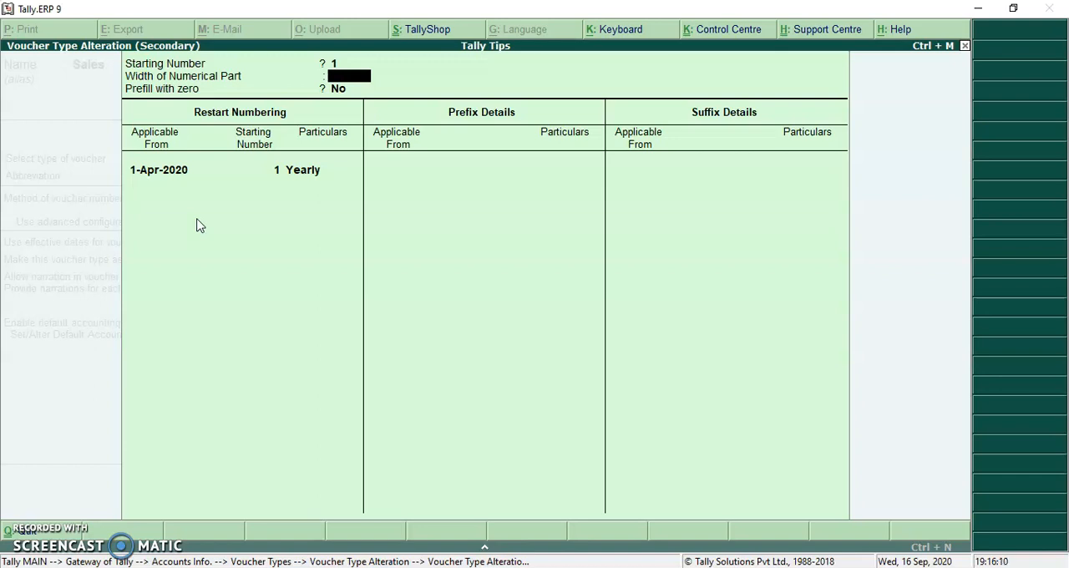
pyautogui.write('4')
pyautogui.press('Return')
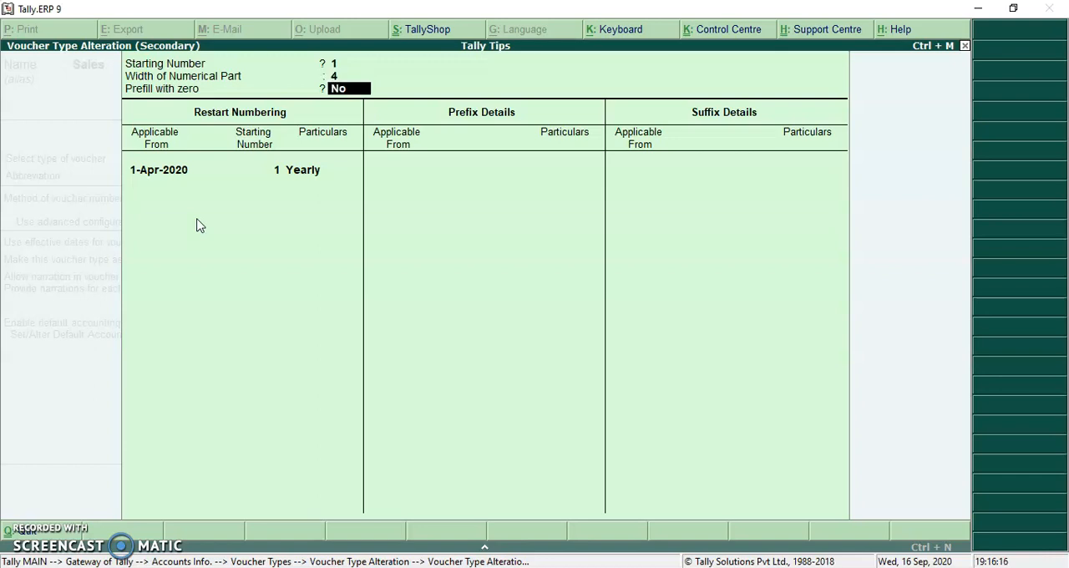
pyautogui.write('y')
pyautogui.press('Return')
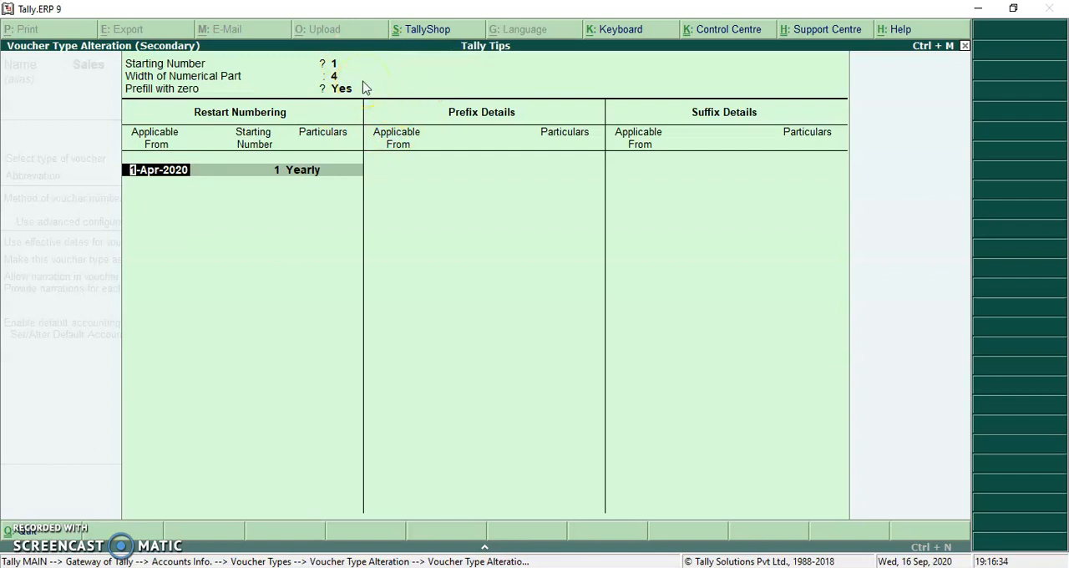
# - Keep the restart numbering at 1-Apr-2020 with starting number 1 and Yearly periodicity, and proceed to the prefix details
pyautogui.press('Return')
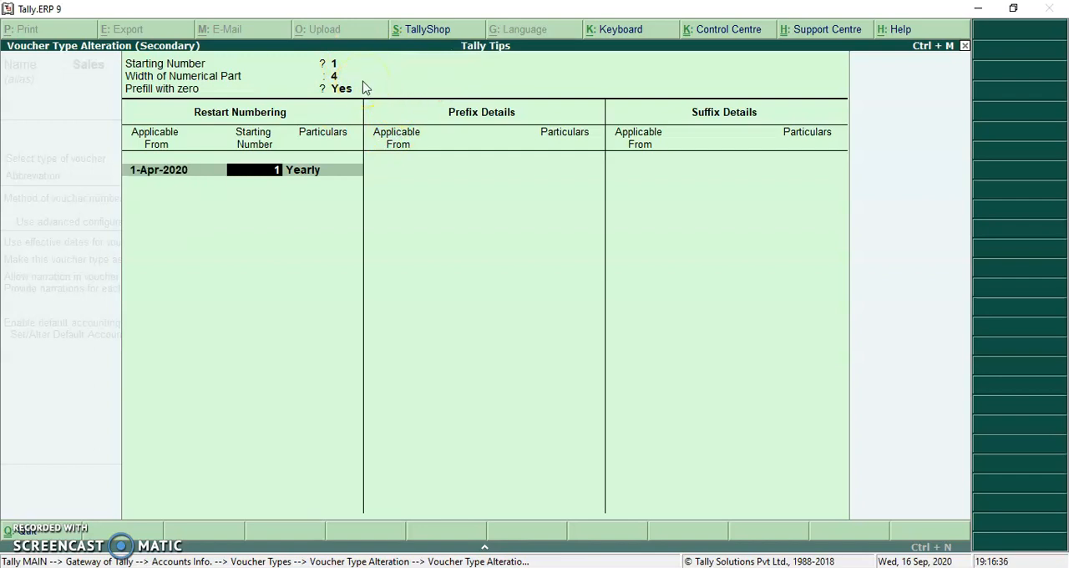
pyautogui.press('Return')
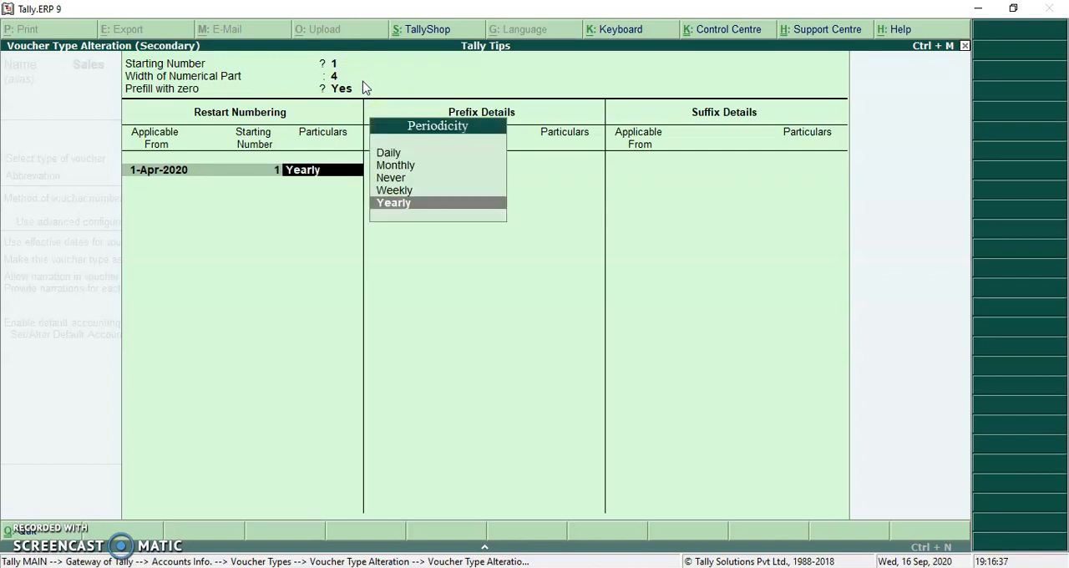
pyautogui.press('Return')
# - Add the voucher number prefix S/ applicable from 1-Apr-2020 and finish the prefix list
pyautogui.press('Return')
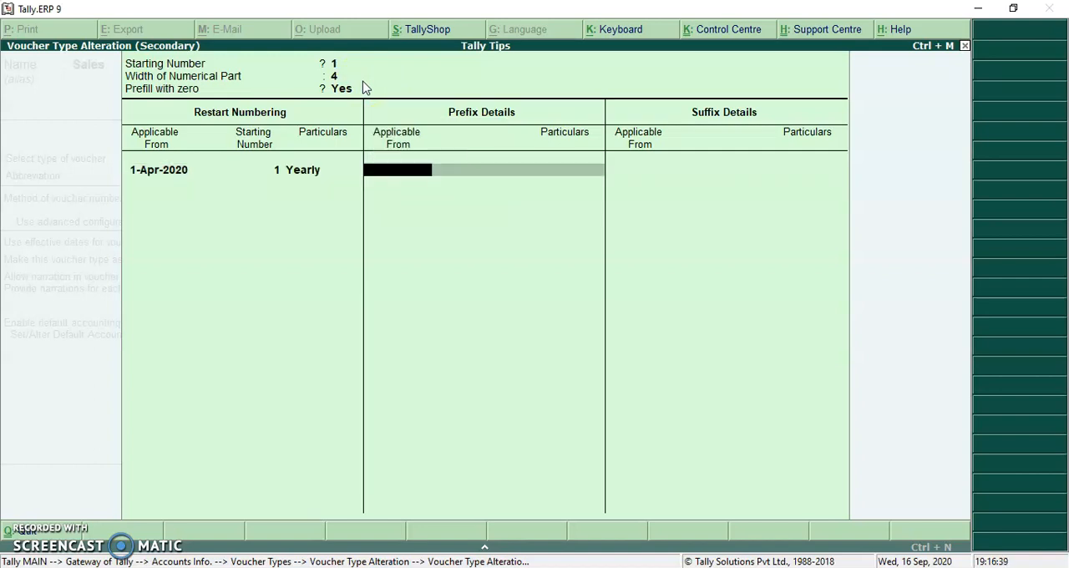
pyautogui.write('1 4 2020')
pyautogui.press('Return')
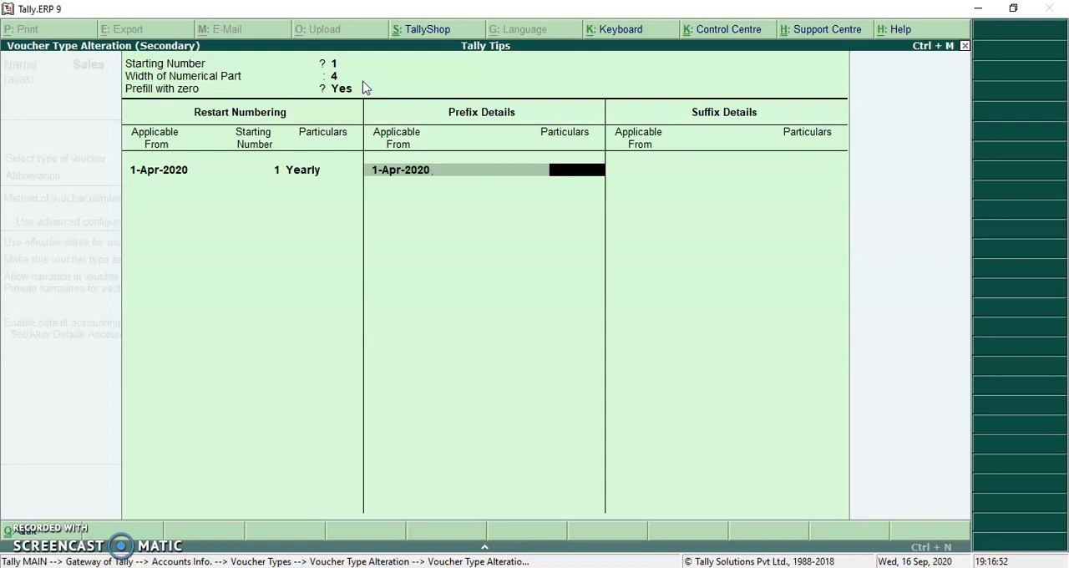
pyautogui.write('S/')
pyautogui.press('Return')
pyautogui.press('Return')
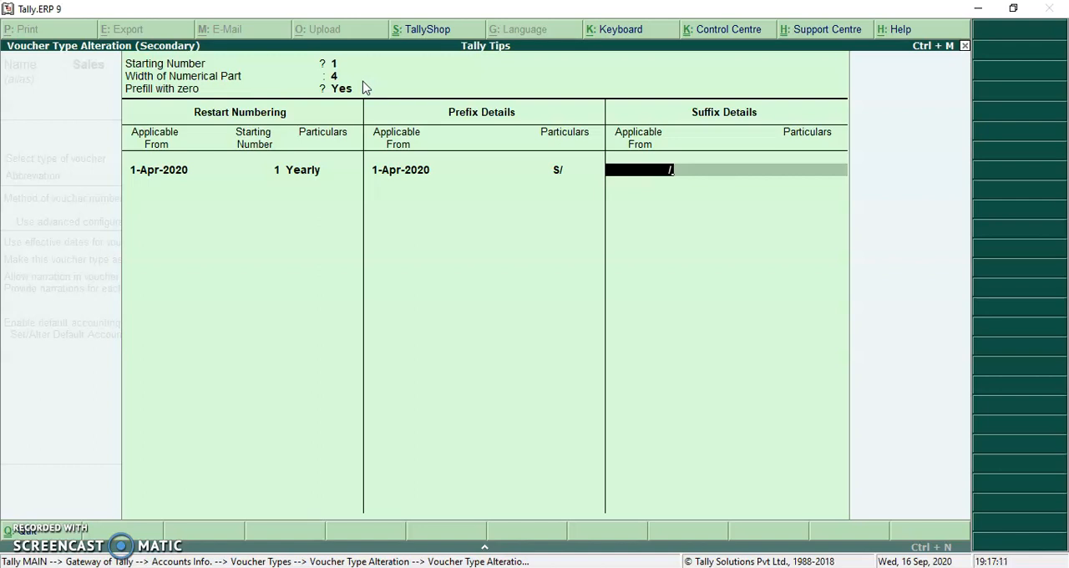
# - Add the voucher number suffix /20-21 applicable from 1-Apr-2020
pyautogui.write('20-21')
pyautogui.press('BackSpace')
pyautogui.press('BackSpace')
pyautogui.press('BackSpace')
pyautogui.press('BackSpace')
pyautogui.press('BackSpace')
pyautogui.press('BackSpace')
pyautogui.write('1 4 2020')
pyautogui.press('Return')
pyautogui.write('/20-2')
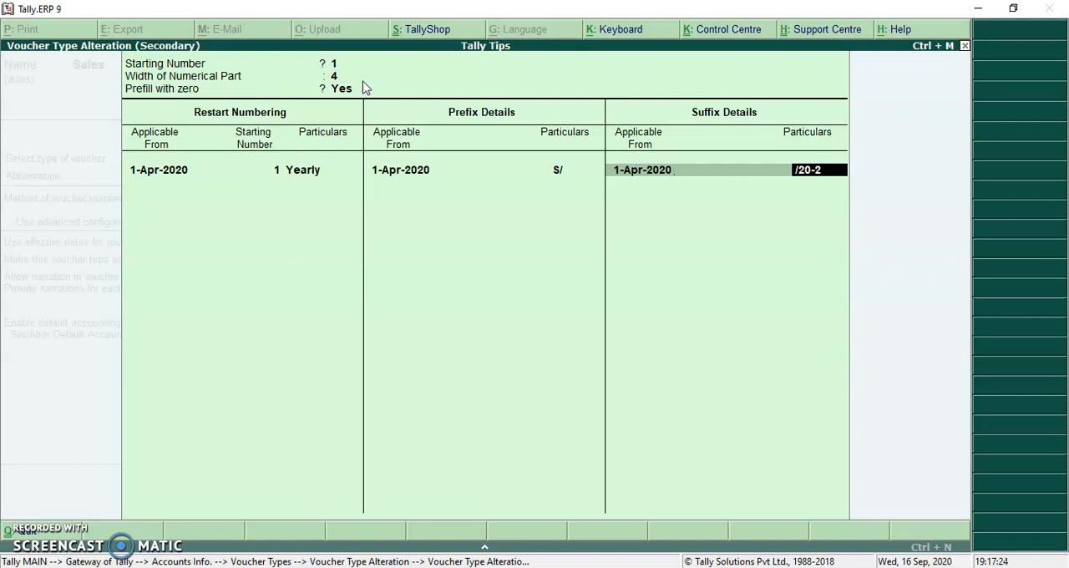
pyautogui.press('Return')
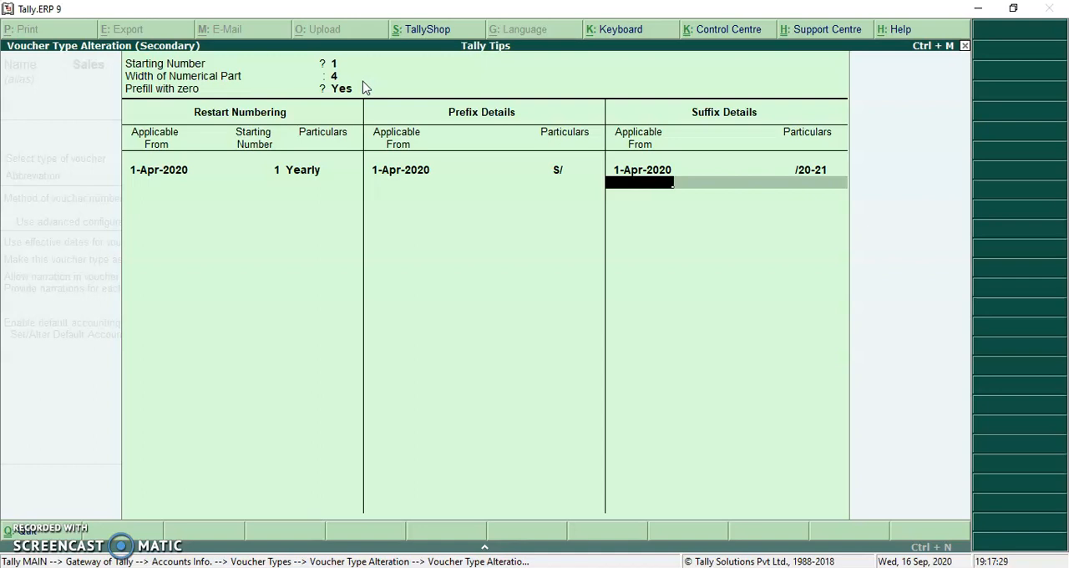
# - Finish the numbering configuration, save the Sales voucher type and return to the Gateway of Tally
pyautogui.press('Return')
pyautogui.press('Return')
pyautogui.press('Return')
pyautogui.press('Return')
pyautogui.press('Return')
pyautogui.press('Return')
pyautogui.press('Return')
pyautogui.press('Return')
pyautogui.press('Return')
pyautogui.press('Return')
pyautogui.press('Return')
pyautogui.press('Return')
pyautogui.press('Return')
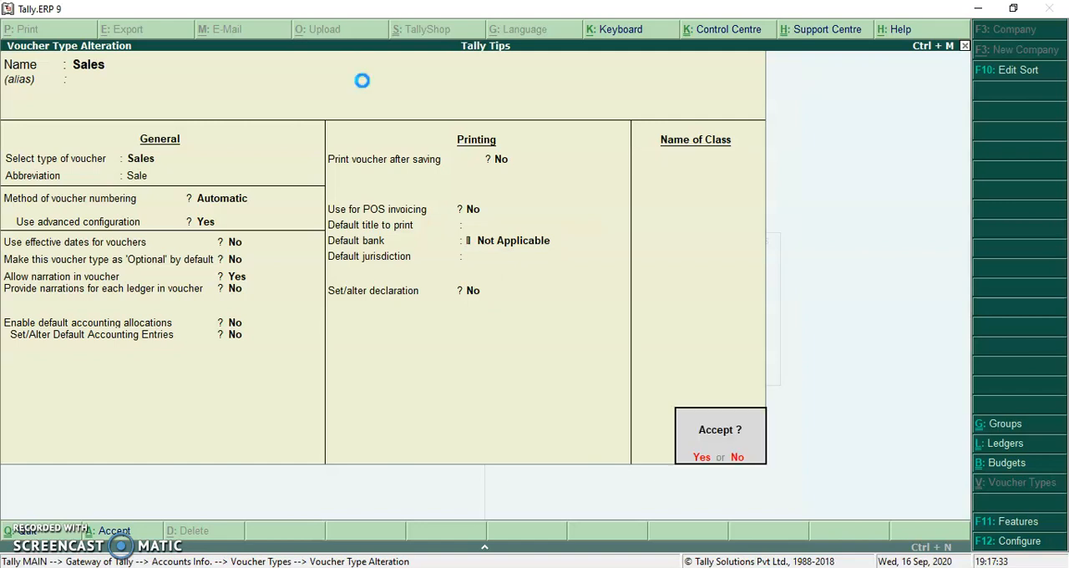
pyautogui.press('Return')
pyautogui.press('Escape')
pyautogui.press('Escape')
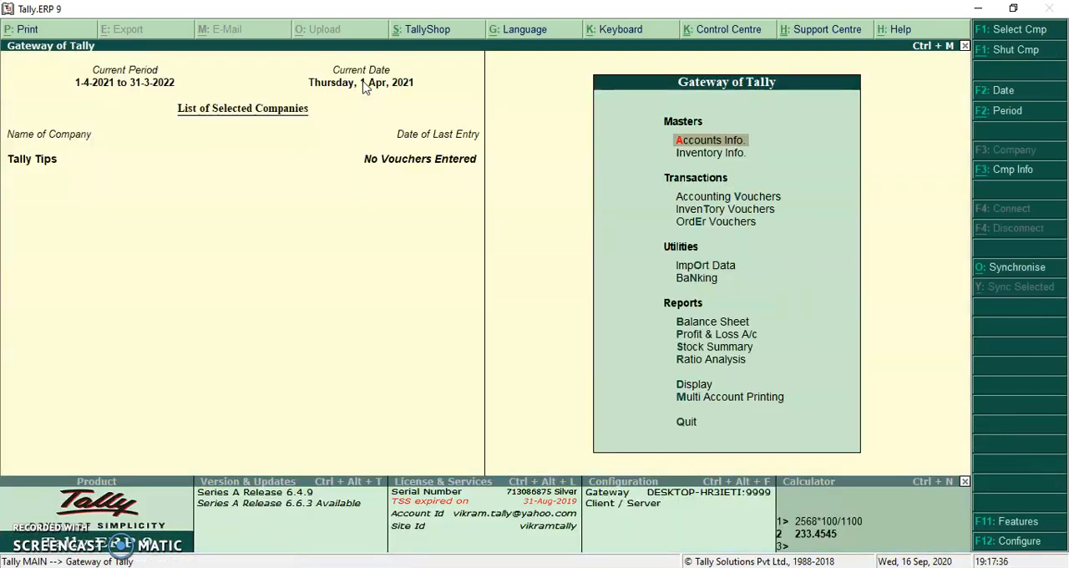
# - Open accounting voucher entry and set the period from 1-4-2020 to 31-3-2021
pyautogui.press('v')
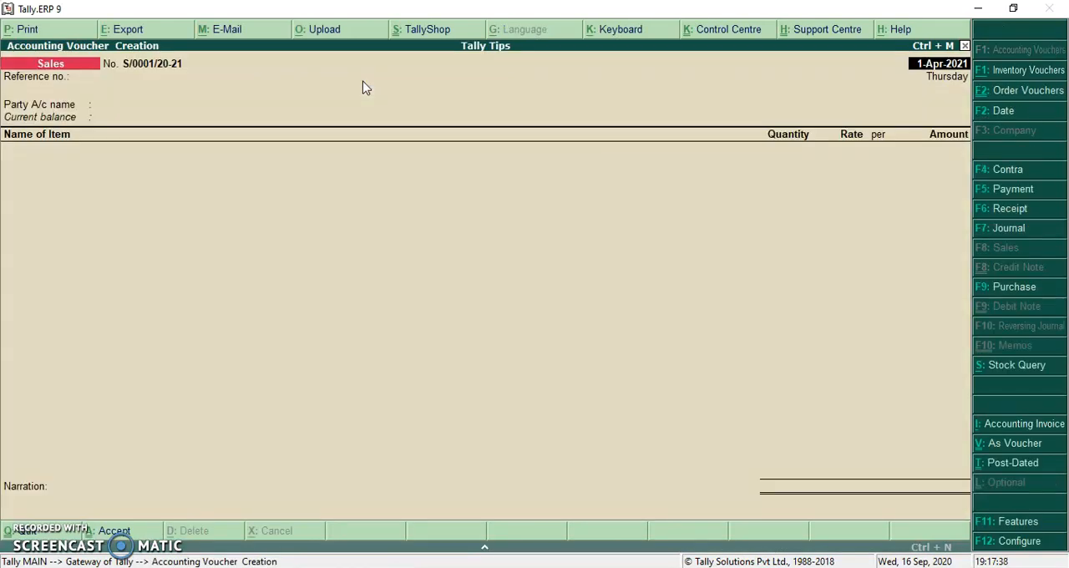
pyautogui.hotkey('alt', 'F2')
pyautogui.write('1')
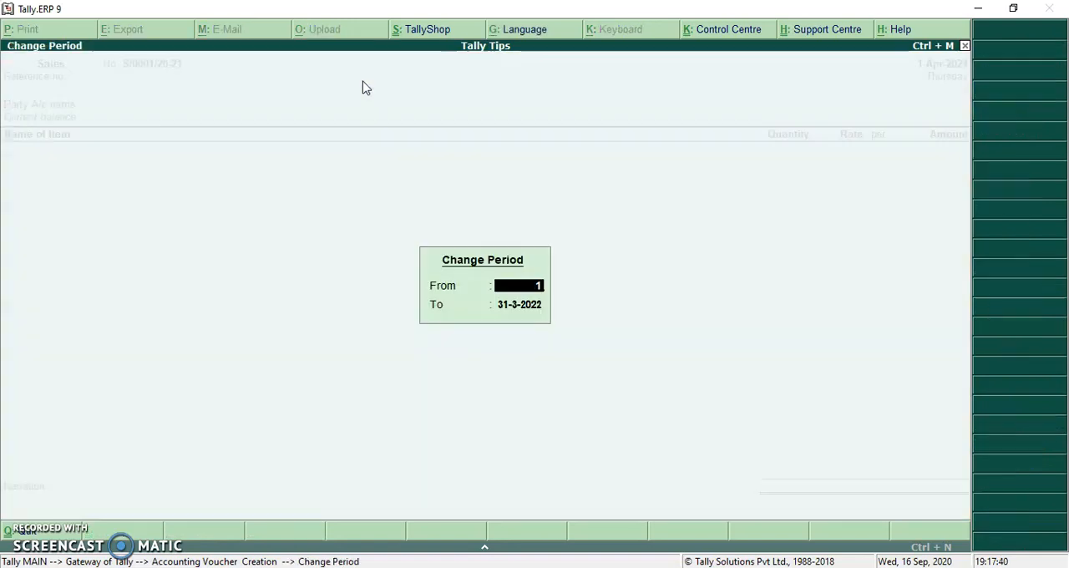
pyautogui.write(' 4 2020')
pyautogui.press('Return')
pyautogui.write('31 3 21')
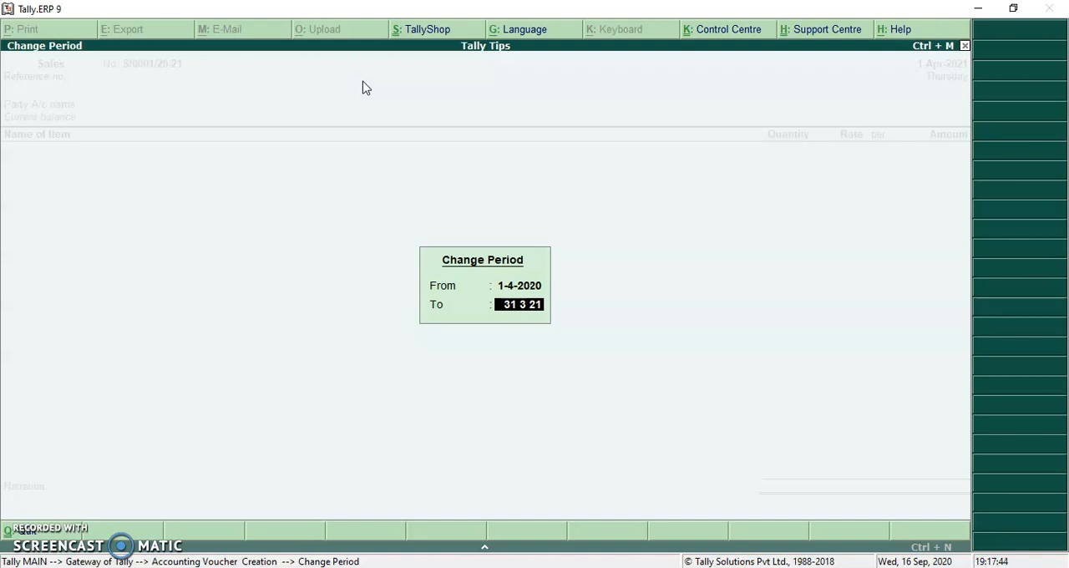
pyautogui.press('Return')
# - Date the sales voucher 1-Apr-2020 and choose Customer Name 1 as the party account
pyautogui.press('F2')
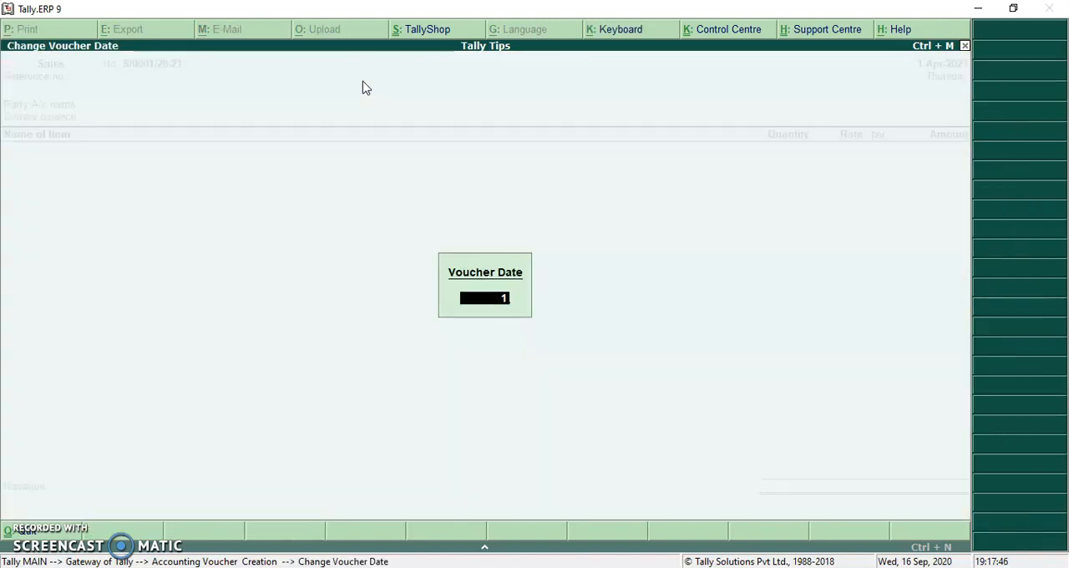
pyautogui.write('1 4 20')
pyautogui.press('Return')
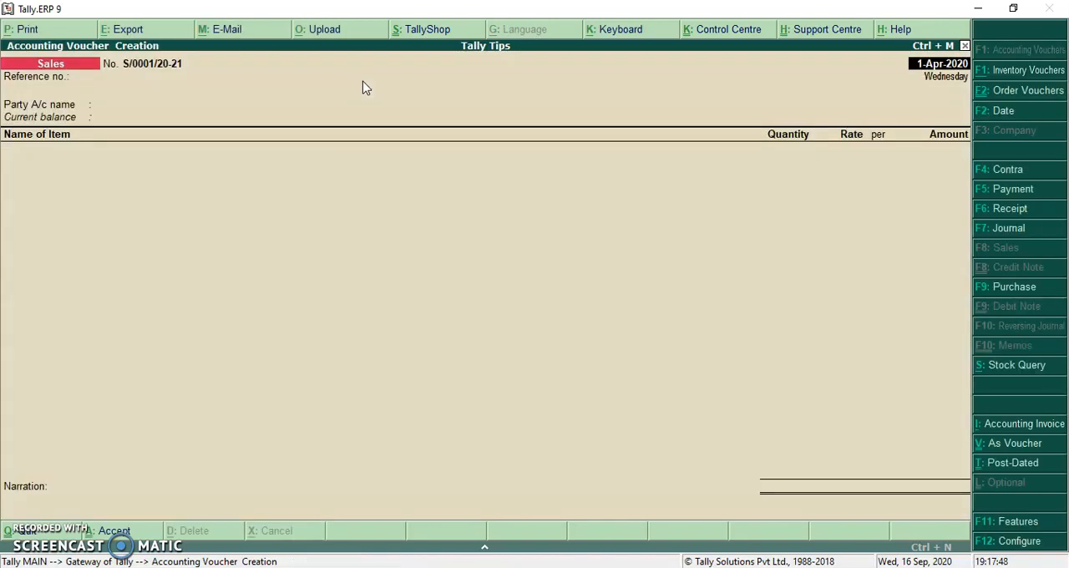
pyautogui.press('Return')
pyautogui.press('Down')
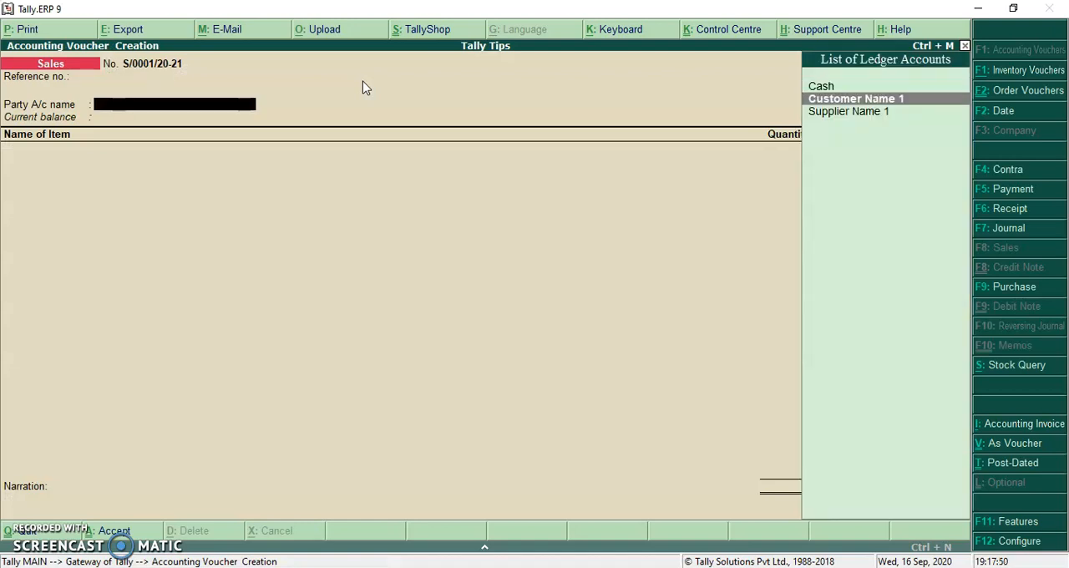
pyautogui.press('Return')
# - Add the Ball Pen item to the sales voucher with quantity 1 doz at a rate of 10,000 per dozen
pyautogui.press('Return')
pyautogui.press('Down')
pyautogui.press('Return')
pyautogui.press('Return')
pyautogui.press('Down')
pyautogui.press('Return')
pyautogui.write('12')
pyautogui.press('Return')
pyautogui.press('Return')
pyautogui.press('Return')
pyautogui.write('10,000')
pyautogui.press('Return')
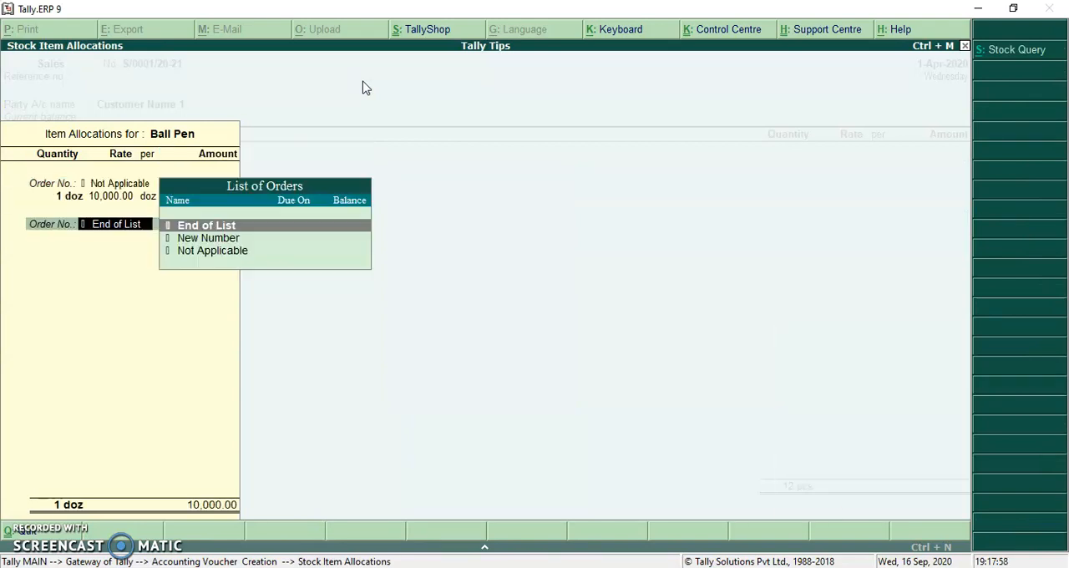
# - Record the bill as New Ref S/0001/20-21 for 10,000.00 Dr, save the sales voucher and leave voucher entry
pyautogui.press('Return')
pyautogui.press('Return')
pyautogui.press('Return')
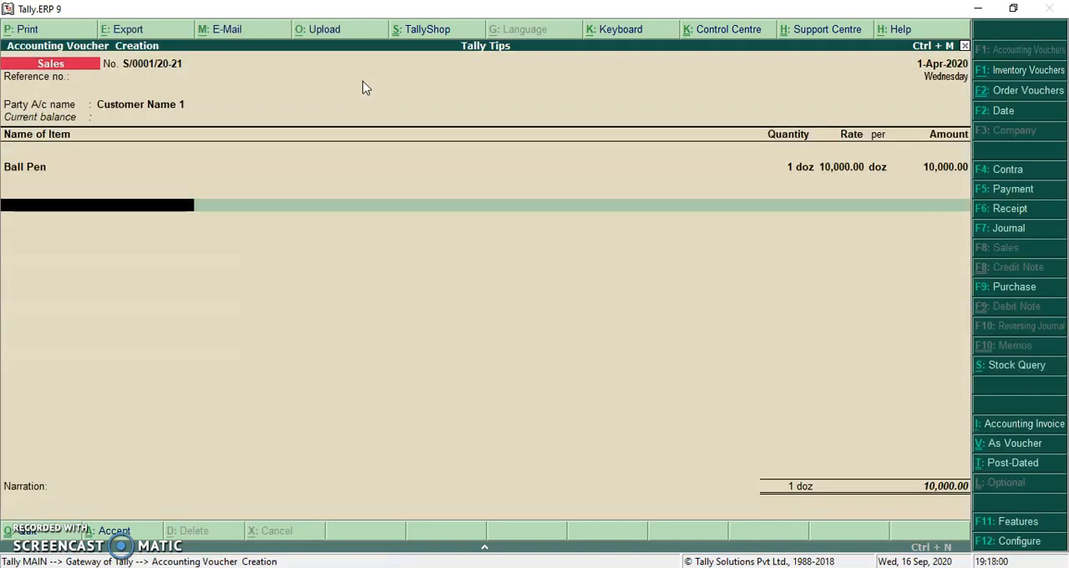
pyautogui.press('Return')
pyautogui.press('Return')
pyautogui.press('Return')
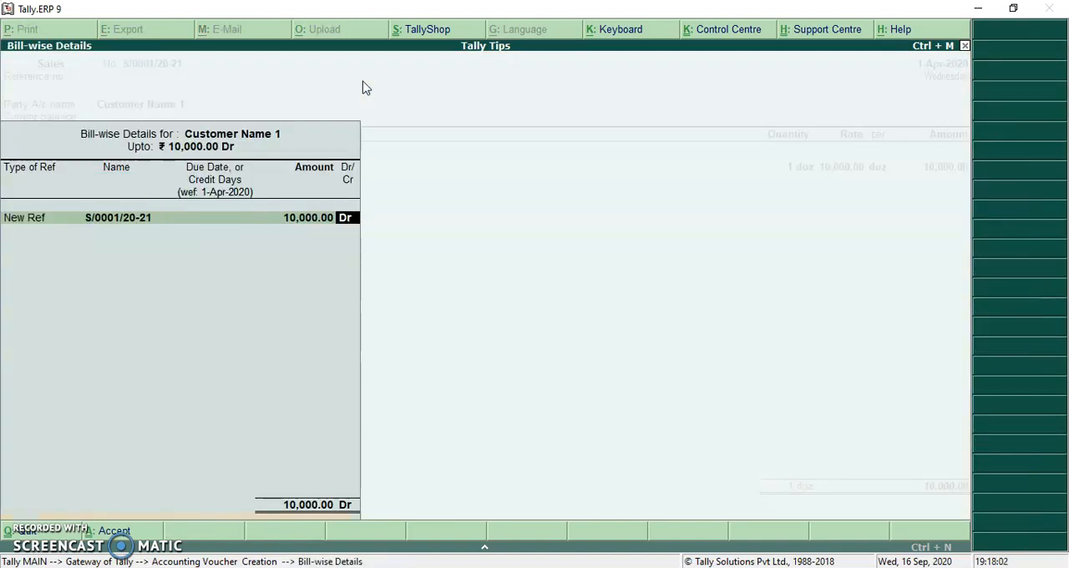
pyautogui.press('Return')
pyautogui.press('Return')
pyautogui.click(364, 88)
pyautogui.press('Return')
pyautogui.press('Escape')
# - Display the bill-wise outstandings of the Customer Name 1 ledger from the account books
pyautogui.press('Return')
pyautogui.press('d')
pyautogui.press('a')
pyautogui.press('l')
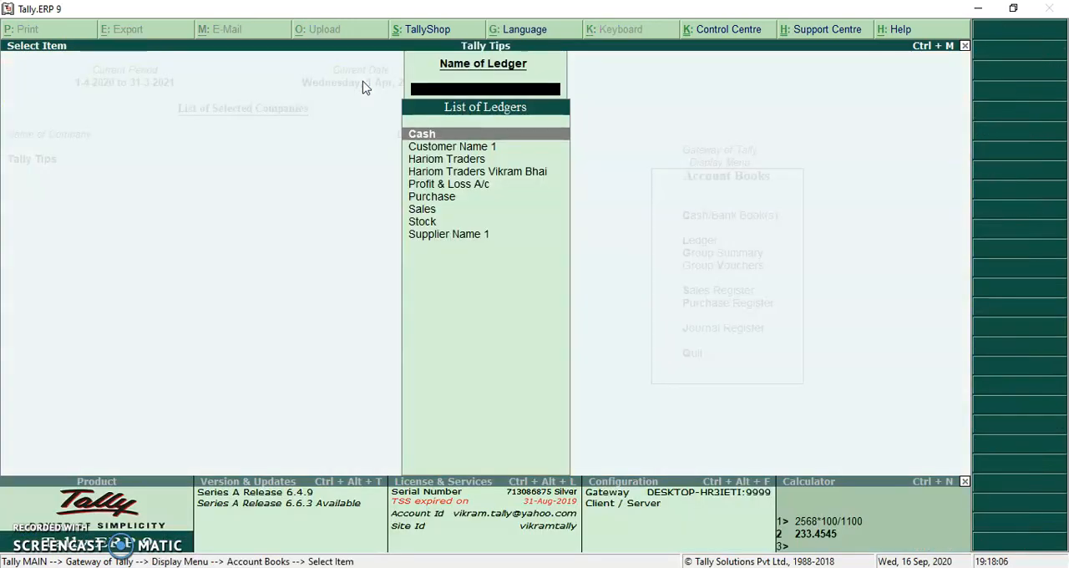
pyautogui.press('Return')
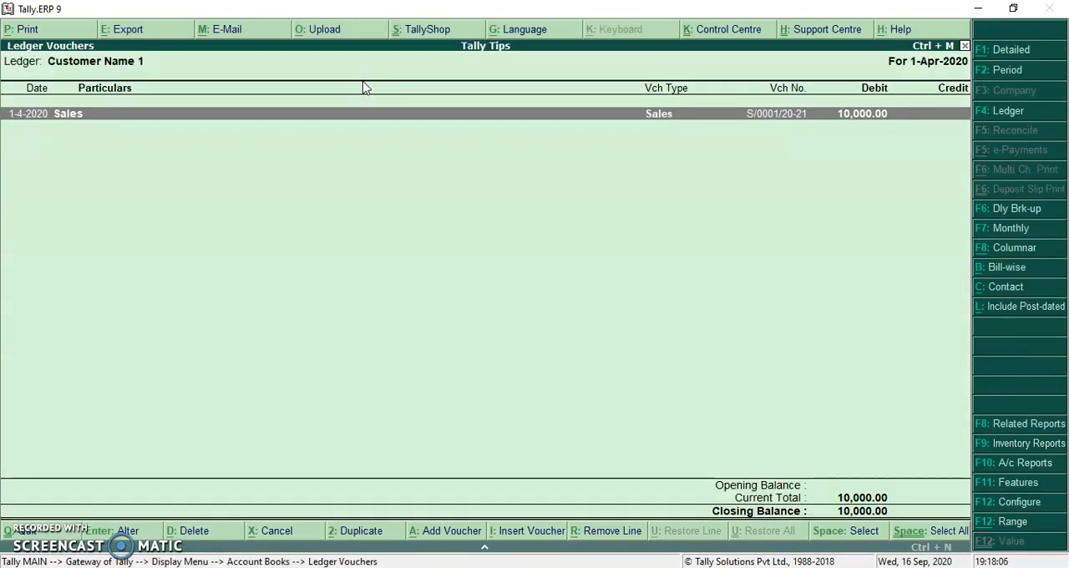
pyautogui.click(1020, 267)
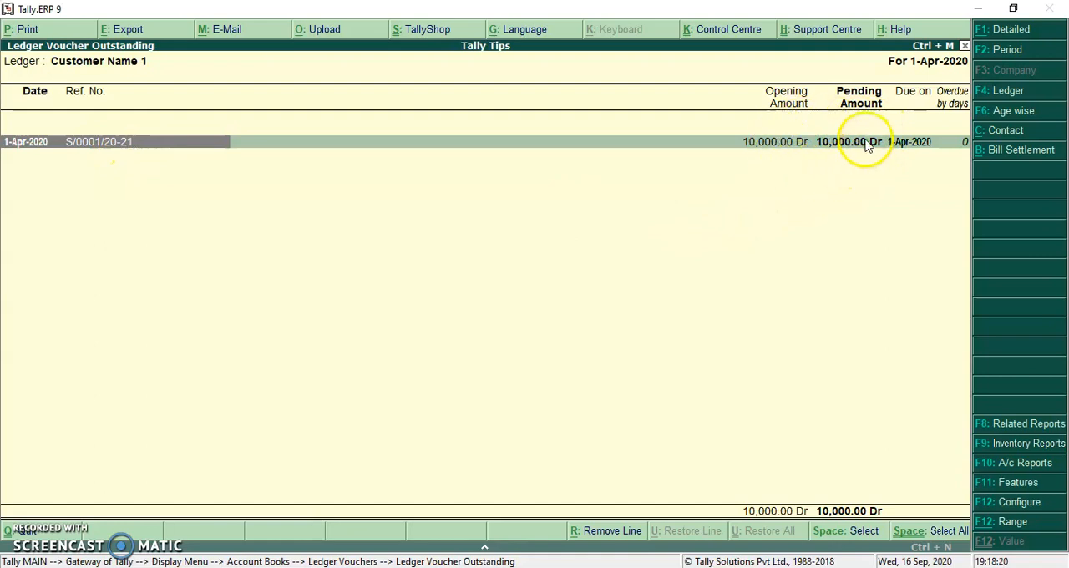
# - Leave the report and start a Receipt voucher in the Cash account from Customer Name 1 for 10,000
pyautogui.press('Escape')
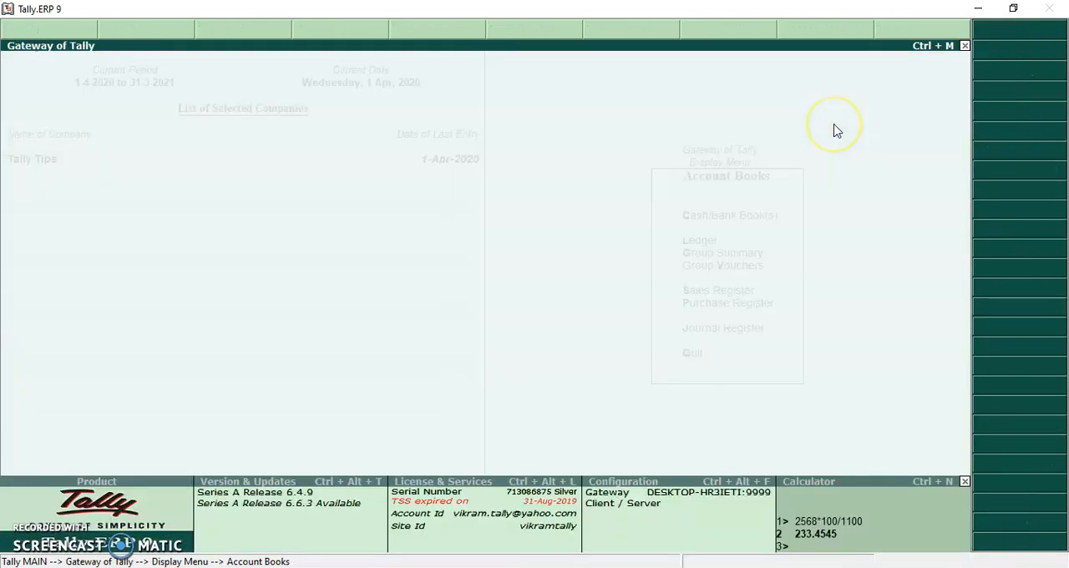
pyautogui.press('Escape')
pyautogui.press('Escape')
pyautogui.press('v')
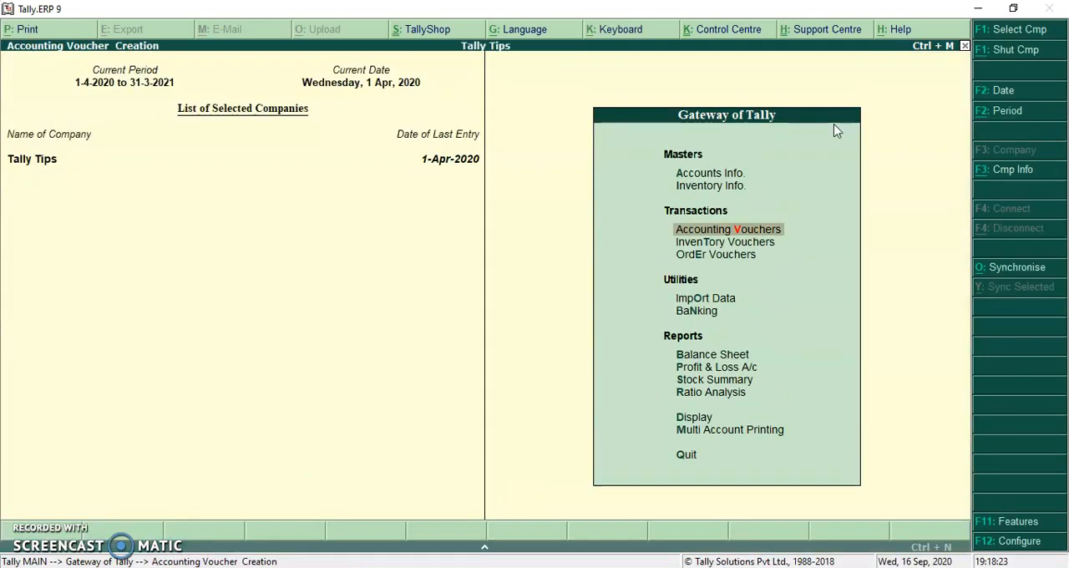
pyautogui.press('F6')
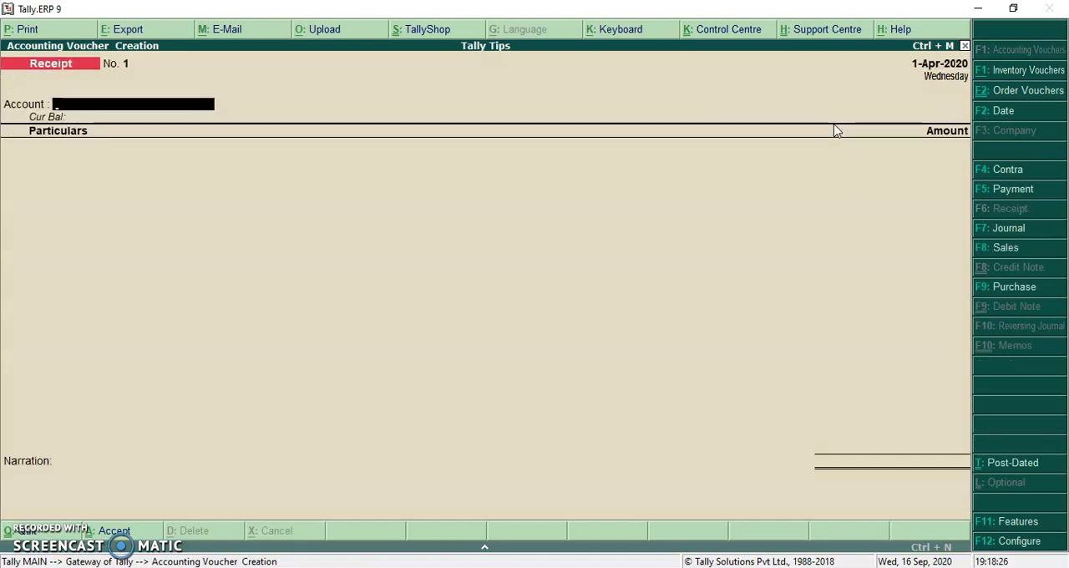
pyautogui.press('Return')
pyautogui.write('CU')
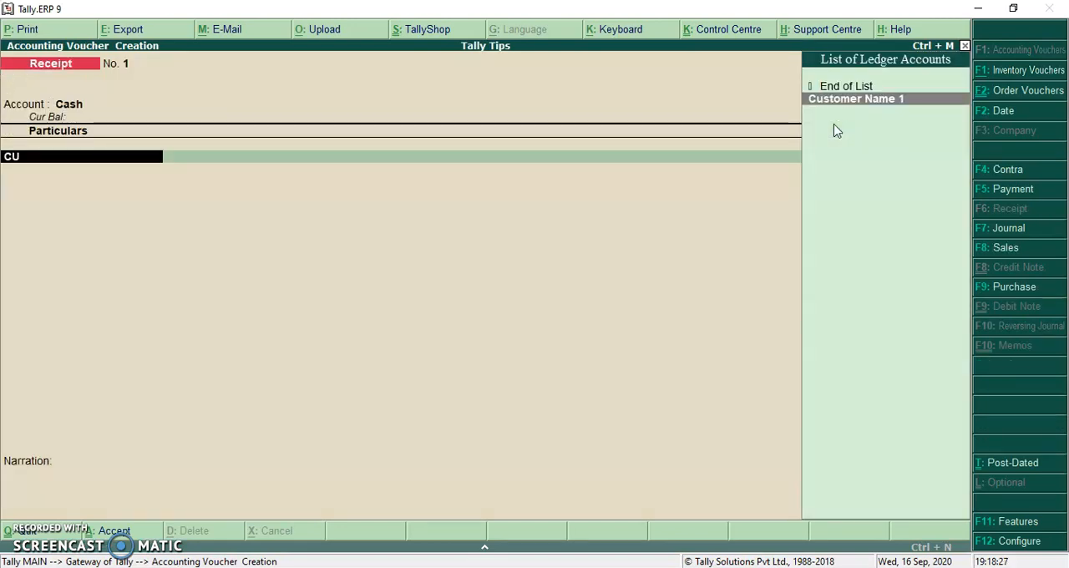
pyautogui.press('Return')
pyautogui.write('10,000')
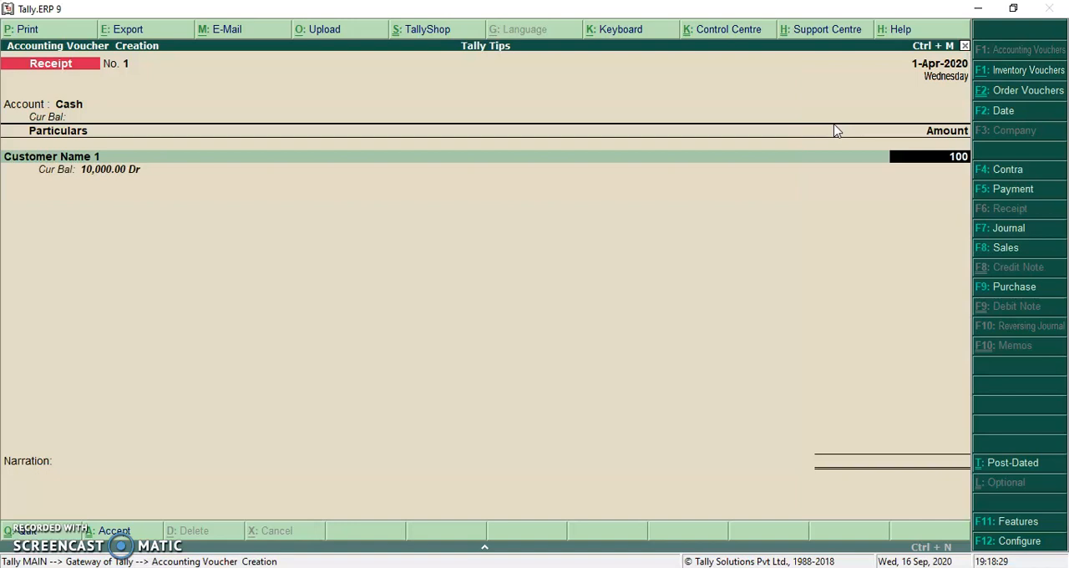
# - Allocate the receipt as Agst Ref to bill S/0001/20-21, save the voucher and leave voucher entry
pyautogui.press('Return')
pyautogui.press('Return')
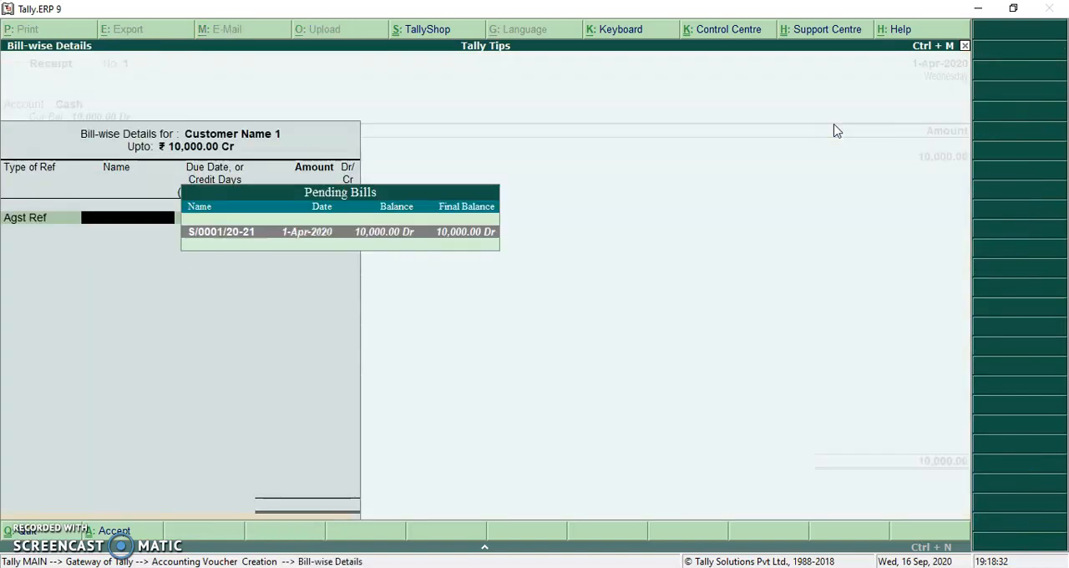
pyautogui.press('Return')
pyautogui.press('Return')
pyautogui.press('Return')
pyautogui.press('Return')
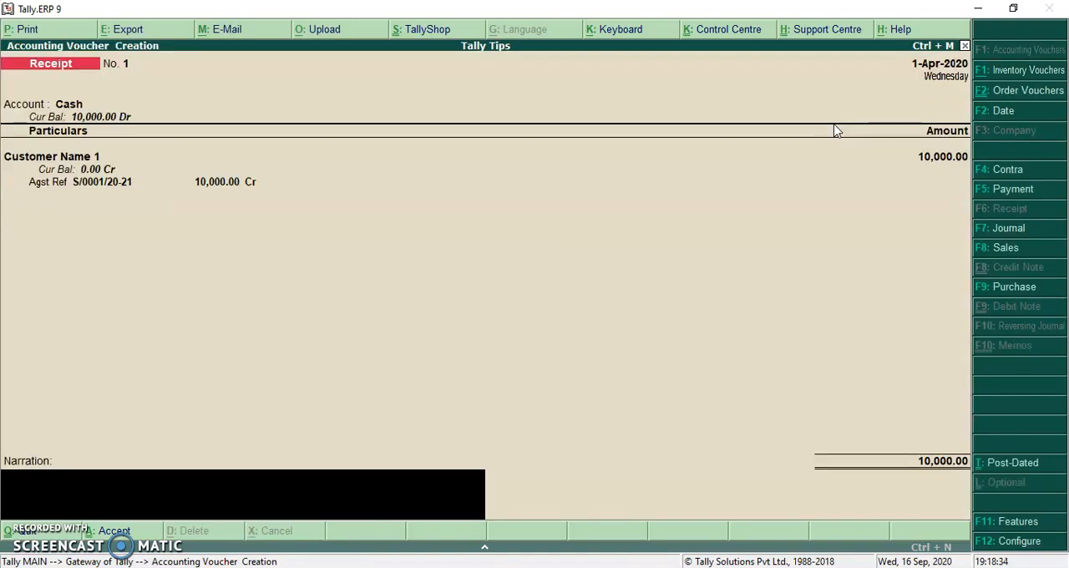
pyautogui.press('Return')
pyautogui.press('Return')
pyautogui.press('Escape')
# - Reopen the Customer Name 1 ledger and check its bill-wise outstandings for the receipt's effect
pyautogui.press('Return')
pyautogui.press('d')
pyautogui.press('a')
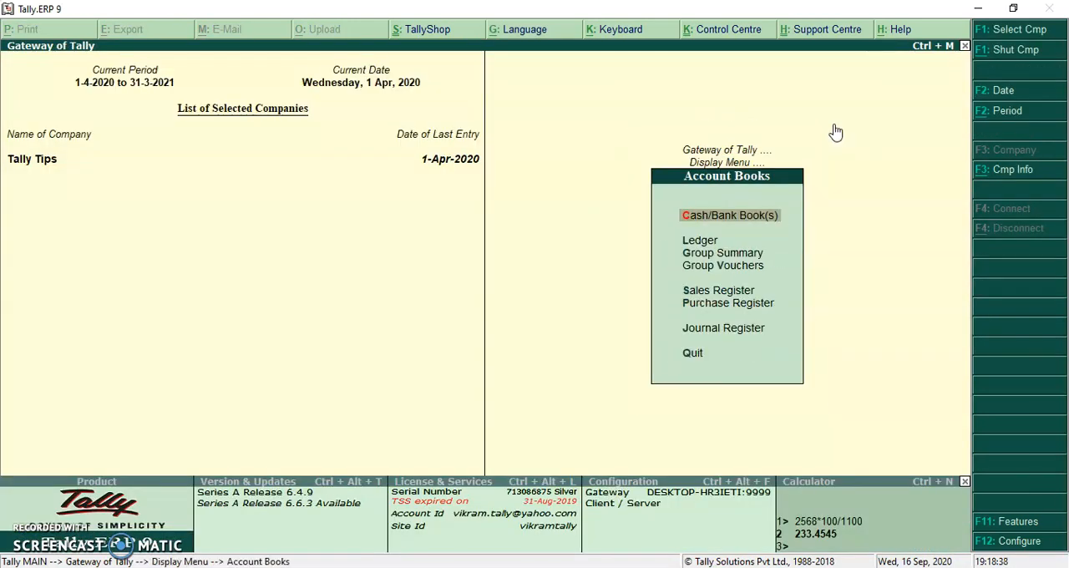
pyautogui.press('l')
pyautogui.press('Down')
pyautogui.press('Return')
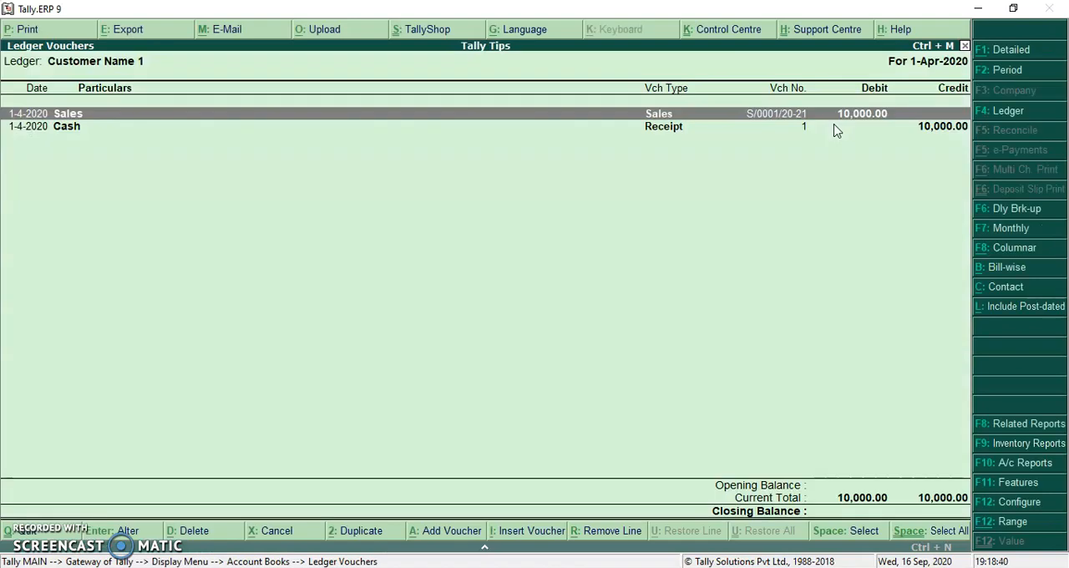
pyautogui.click(1007, 266)
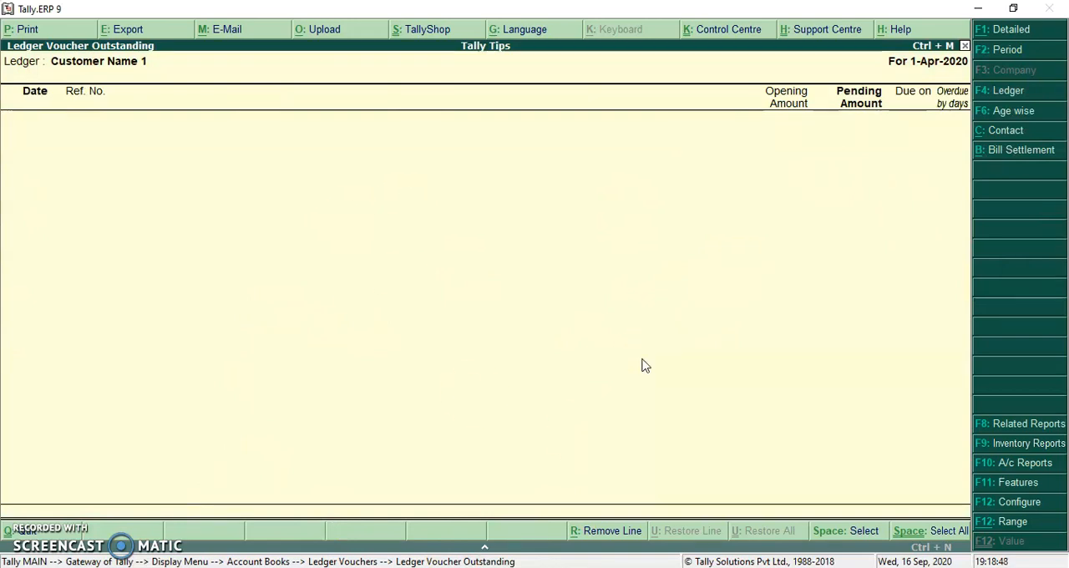
# - Return to the Gateway of Tally and set the current period from 1-4-2021 to 31-3-2022
pyautogui.press('Escape')
pyautogui.press('Escape')
pyautogui.press('Escape')
pyautogui.press('Escape')
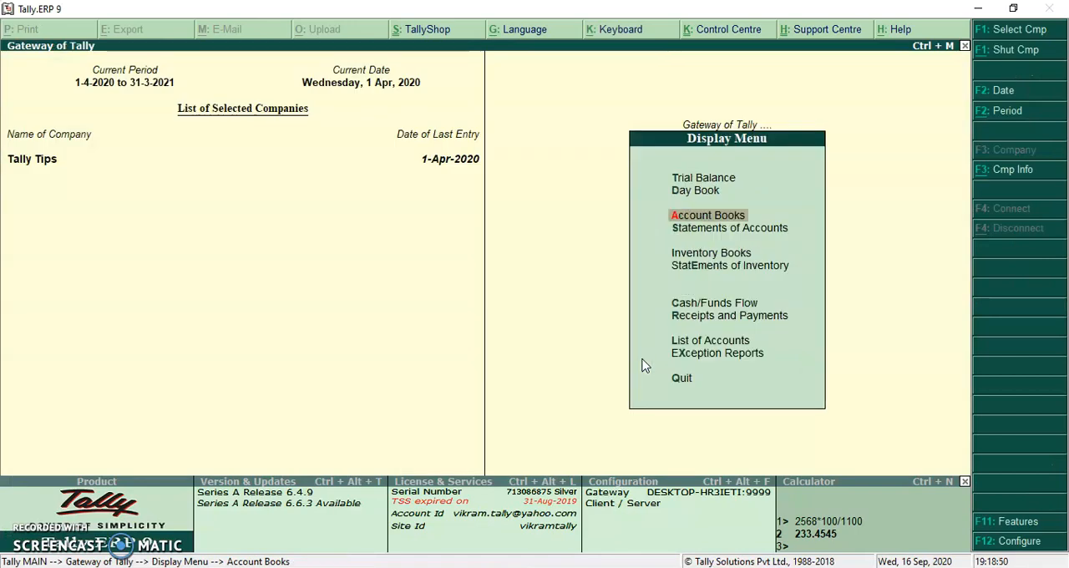
pyautogui.click(1003, 113)
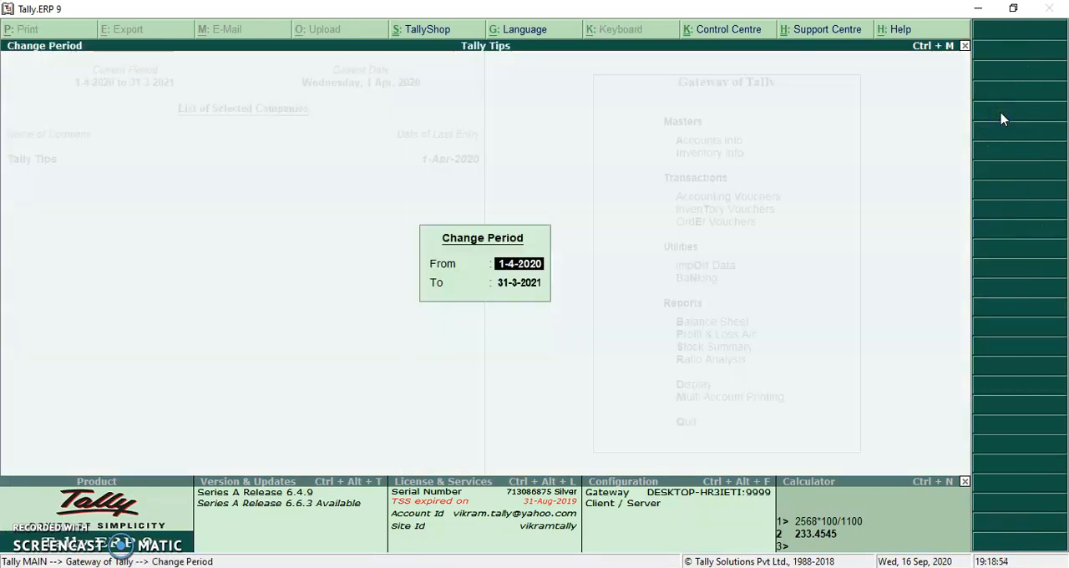
pyautogui.write('1')
pyautogui.write('-4-2021')
pyautogui.press('Return')
pyautogui.write('31-3-202')
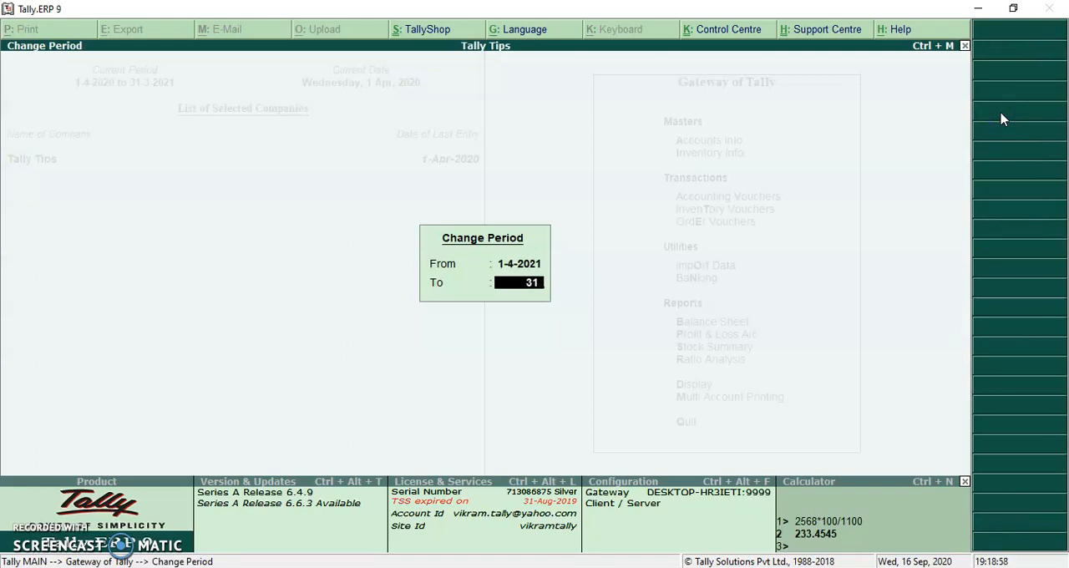
pyautogui.press('Return')
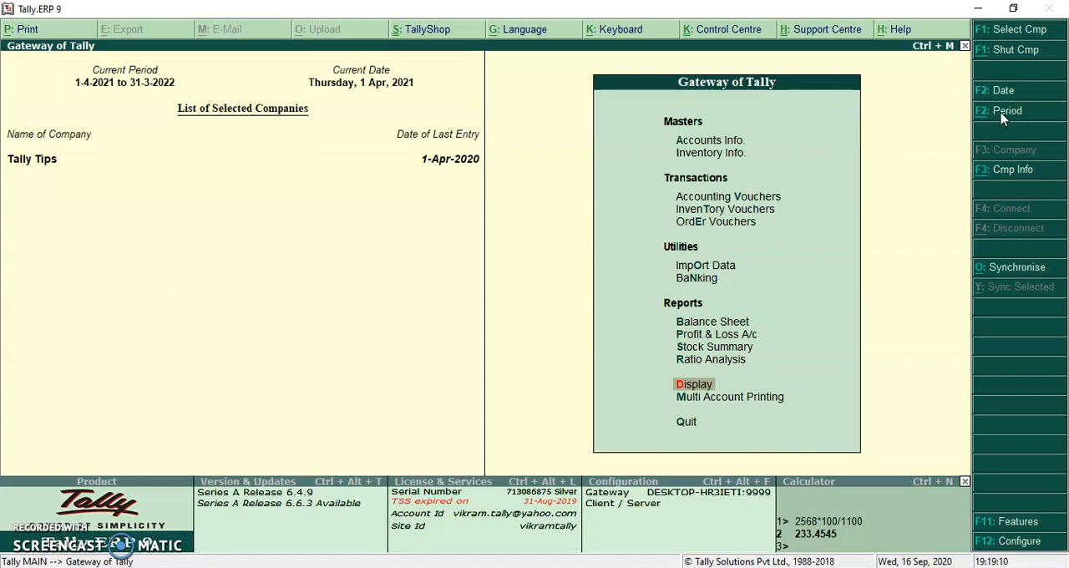
# - Open the Sales voucher type for alteration and proceed to its advanced numbering configuration
pyautogui.press('a')
pyautogui.write('v')
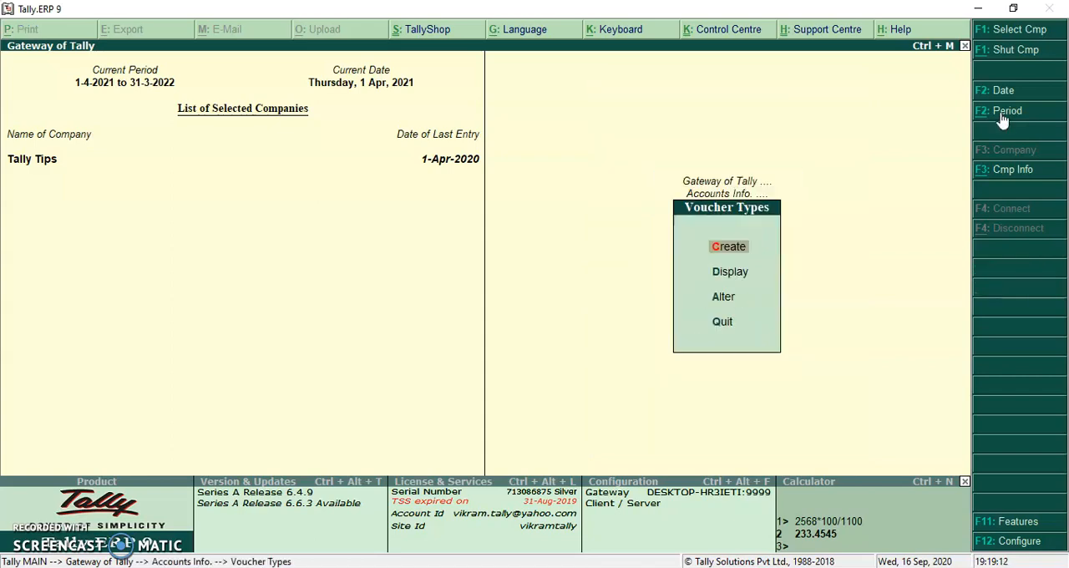
pyautogui.write('cSA')
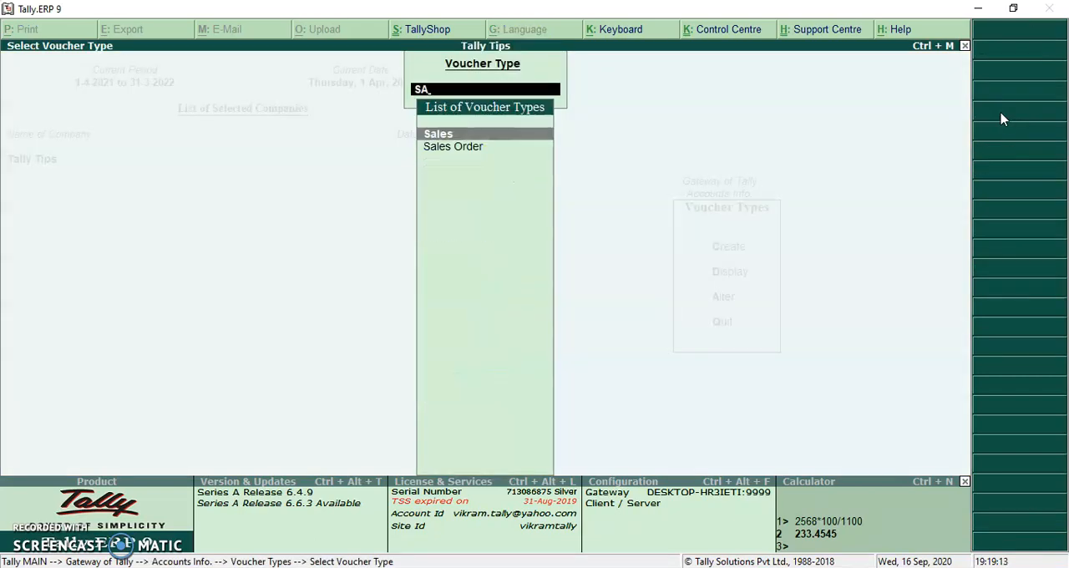
pyautogui.press('Return')
pyautogui.press('Return')
pyautogui.press('Return')
pyautogui.press('Return')
pyautogui.press('Return')
pyautogui.write('y')
# - Add a restart numbering entry applicable from 1-Apr-2021 with starting number 1 and Yearly periodicity
pyautogui.press('Return')
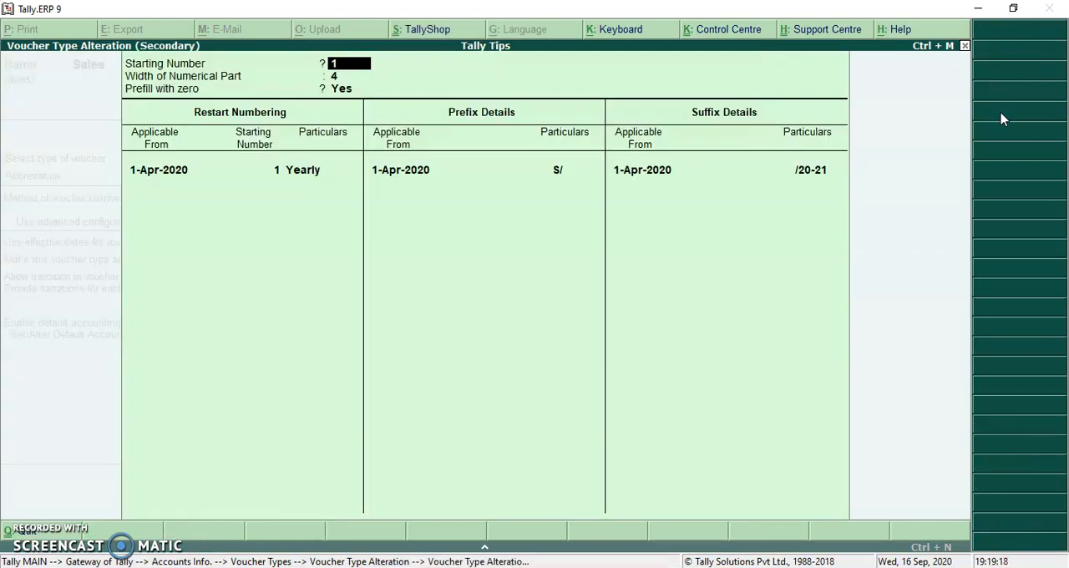
pyautogui.press('Return')
pyautogui.press('Return')
pyautogui.press('Return')
pyautogui.press('Return')
pyautogui.press('Return')
pyautogui.press('Return')
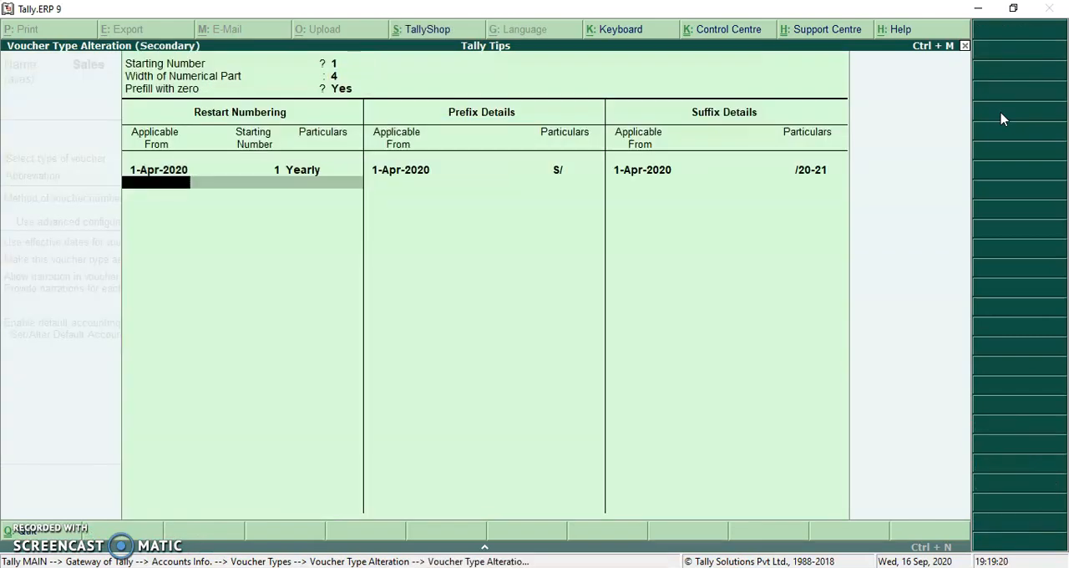
pyautogui.write('1 4')
pyautogui.write(' 21')
pyautogui.press('Return')
pyautogui.press('Return')
pyautogui.press('Return')
pyautogui.press('Return')
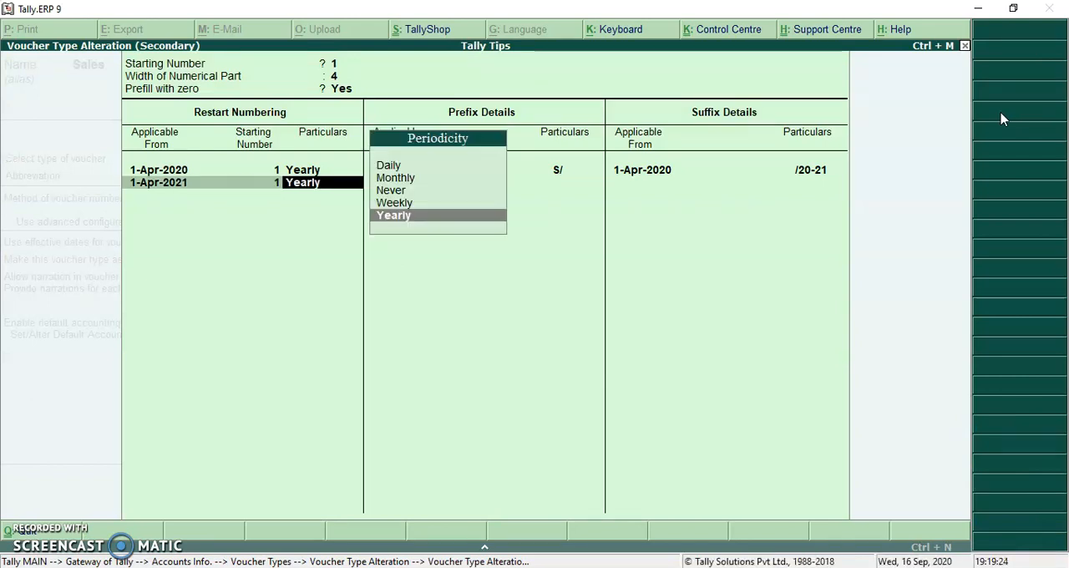
pyautogui.press('Return')
pyautogui.press('Return')
# - Add the prefix S/ applicable from 1-Apr-2021 to the Sales voucher numbering
pyautogui.write('1 4 21')
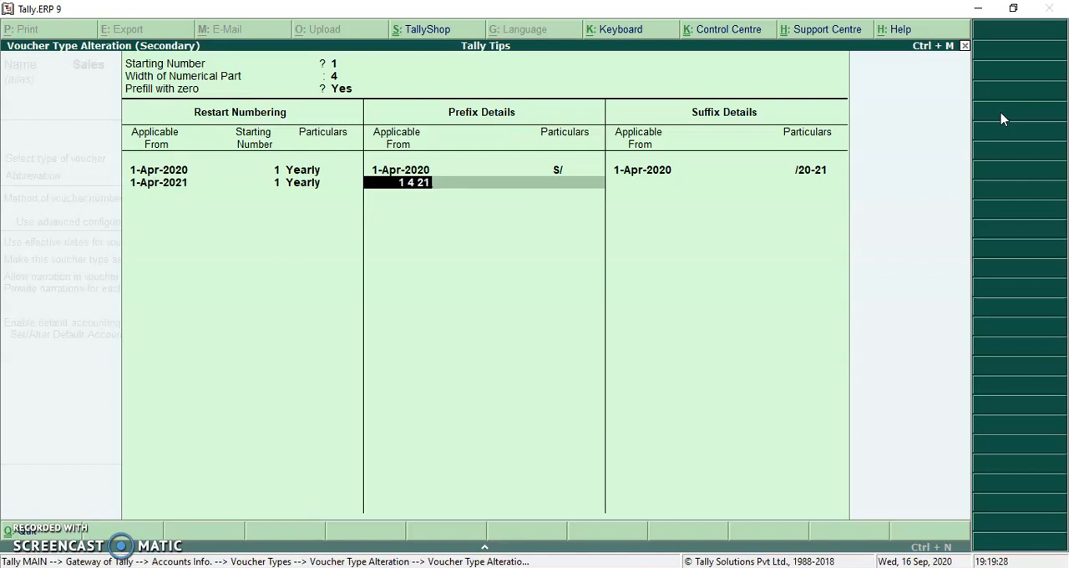
pyautogui.press('Return')
pyautogui.write('S/')
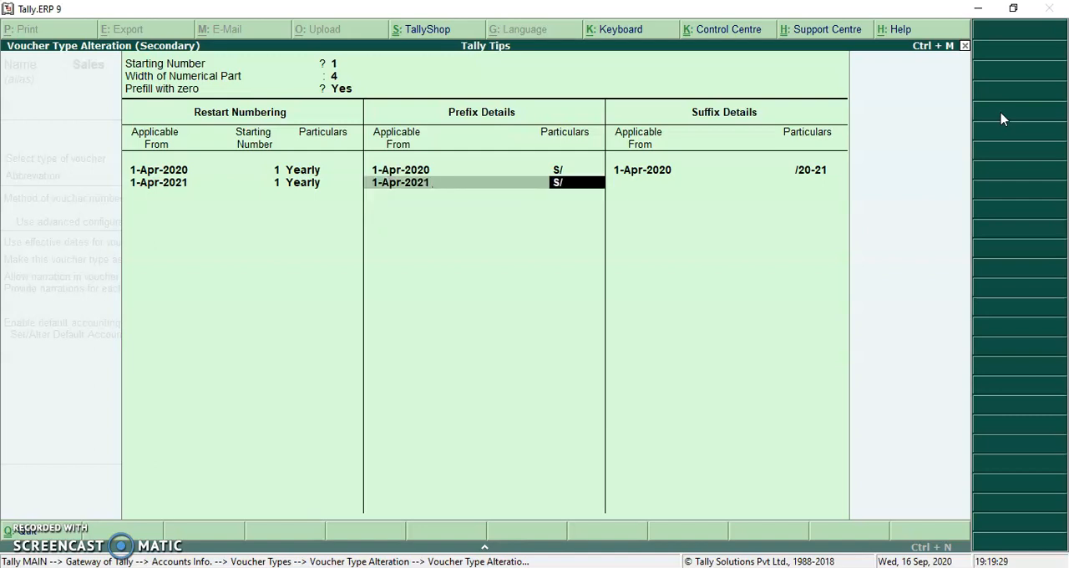
pyautogui.press('Return')
pyautogui.press('Return')
pyautogui.press('Return')
# - Add the suffix /21-22 applicable from 1-Apr-2021 and accept the advanced numbering configuration
pyautogui.write('1 4 21')
pyautogui.press('Return')
pyautogui.write('/21-22')
pyautogui.press('Return')
pyautogui.press('Return')
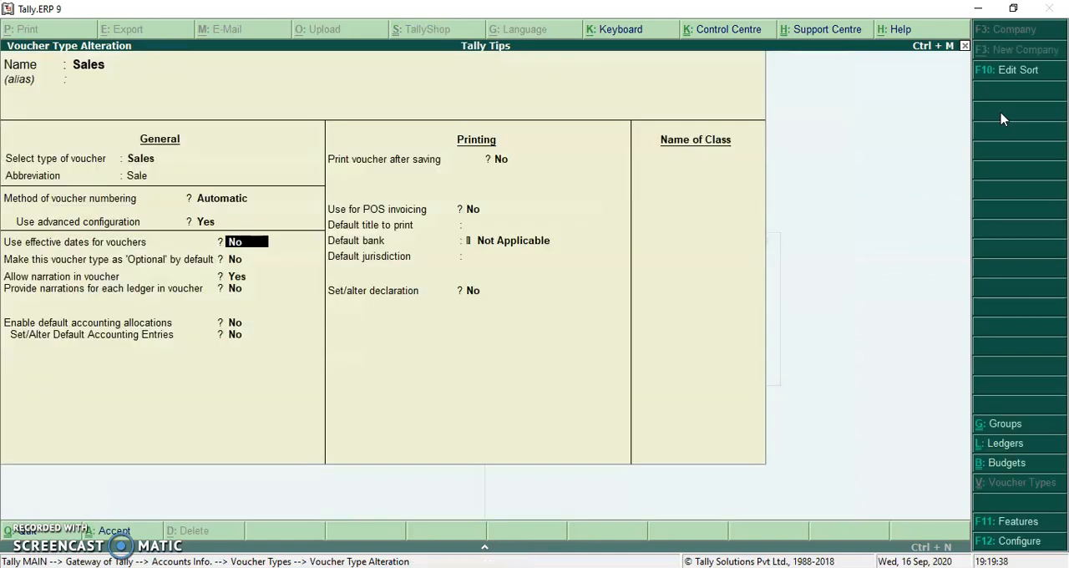
# - Reopen the advanced numbering configuration and review its restart numbering, prefix and suffix entries
pyautogui.press('Up')
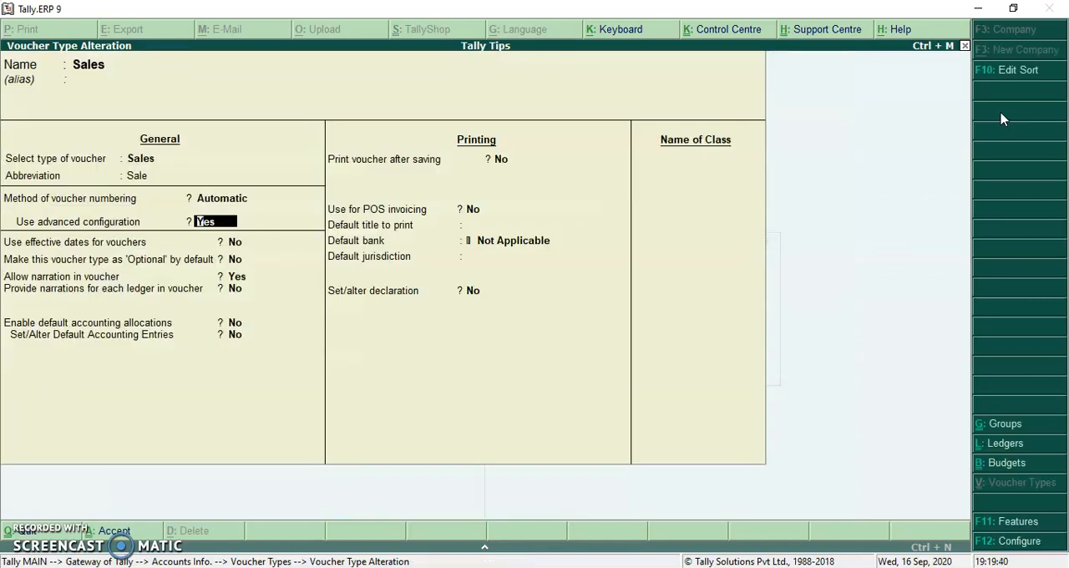
pyautogui.press('Return')
pyautogui.press('Return')
pyautogui.press('Return')
pyautogui.press('Return')
pyautogui.press('Return')
pyautogui.press('Return')
pyautogui.press('Return')
pyautogui.press('Return')
pyautogui.press('Return')
pyautogui.press('Return')
pyautogui.press('Return')
pyautogui.press('Return')
pyautogui.press('Return')
pyautogui.press('Return')
pyautogui.press('Return')
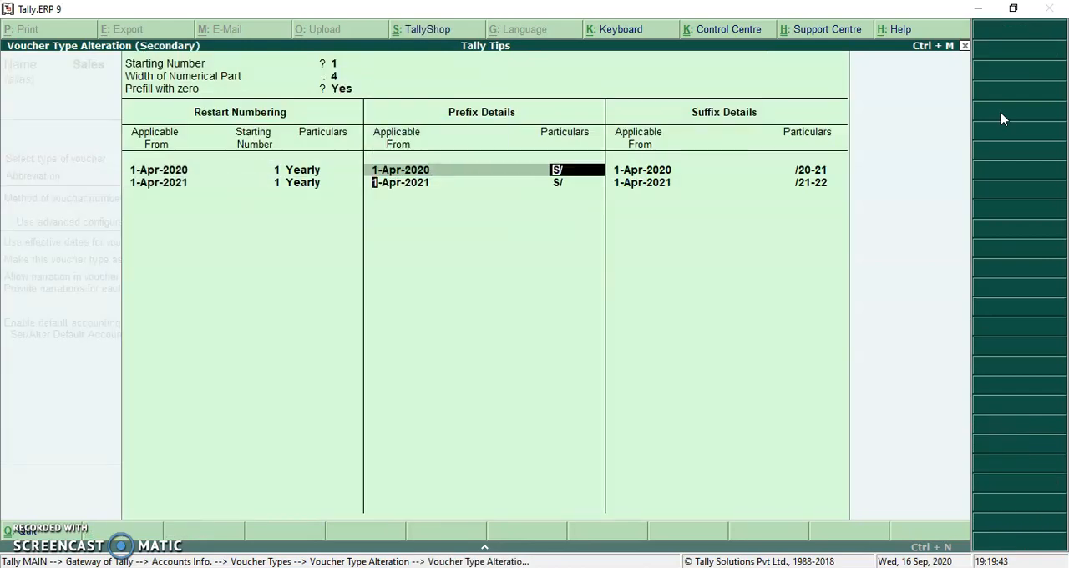
# - Add another restart numbering entry applicable from 1-Apr-2022 with starting number 1 and Yearly periodicity
pyautogui.press('Return')
pyautogui.press('Return')
pyautogui.press('Return')
pyautogui.press('Return')
pyautogui.press('Return')
pyautogui.press('Return')
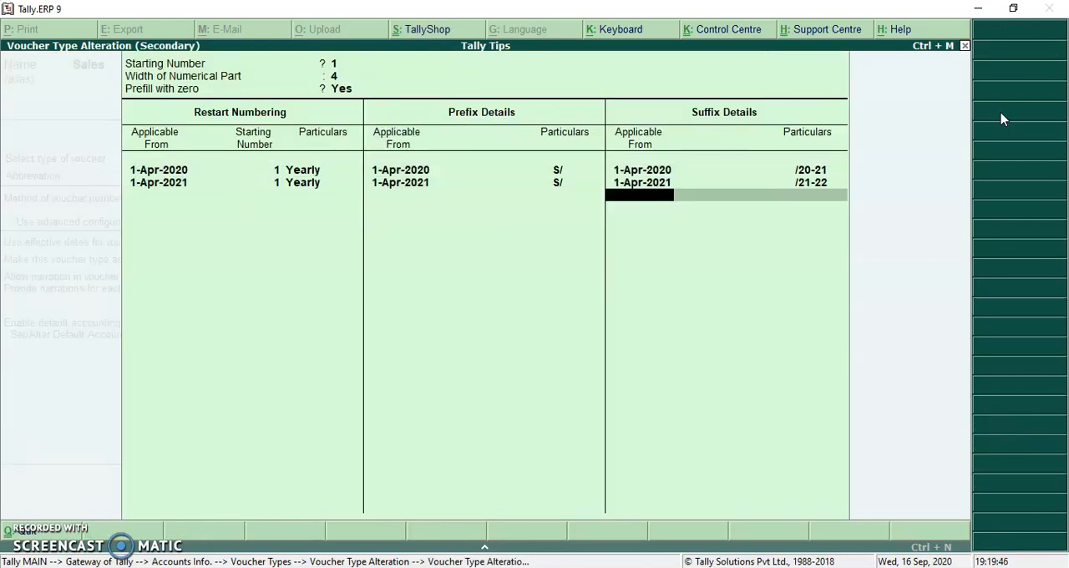
pyautogui.press('Up')
pyautogui.press('Return')
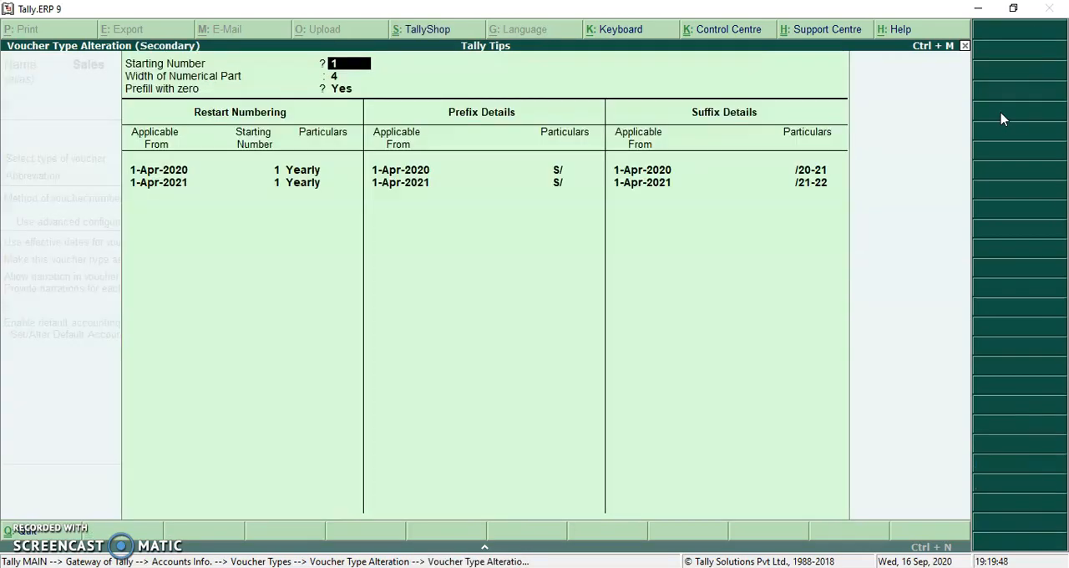
pyautogui.press('Return')
pyautogui.press('Return')
pyautogui.press('Return')
pyautogui.press('Return')
pyautogui.press('Return')
pyautogui.press('Return')
pyautogui.press('Return')
pyautogui.press('Return')
pyautogui.press('Return')
pyautogui.write('1 4')
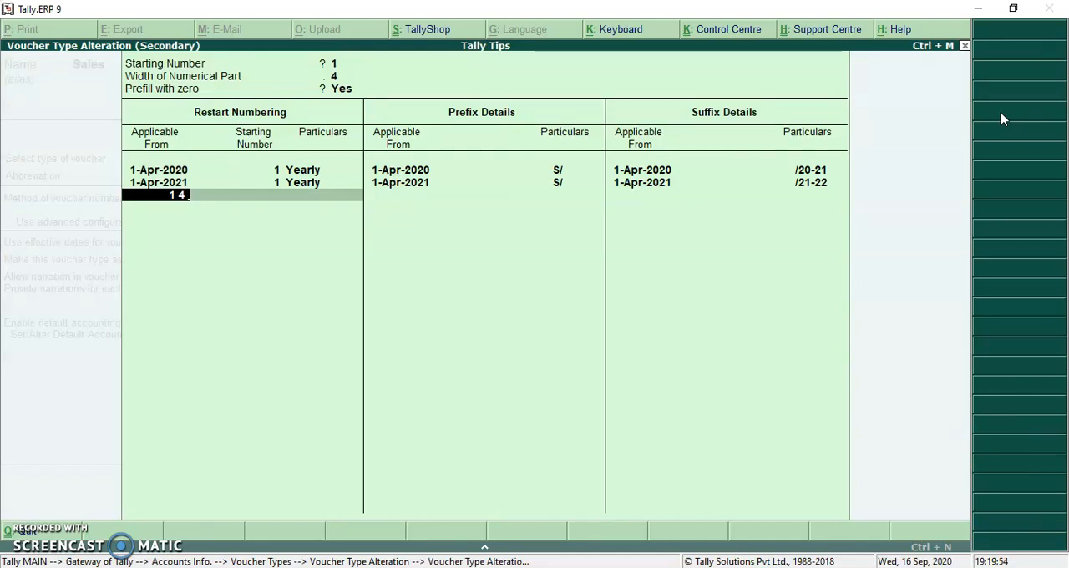
pyautogui.press('Return')
pyautogui.press('Return')
pyautogui.press('Return')
pyautogui.press('Return')
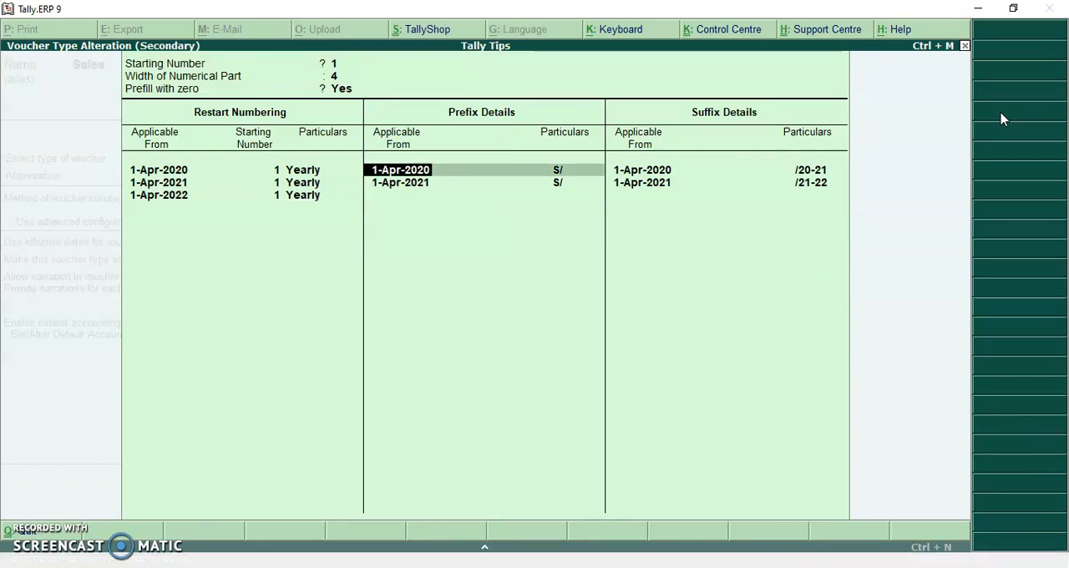
# - Add the prefix S/ applicable from 1-Apr-2022 below the existing prefix entries
pyautogui.press('Down')
pyautogui.press('Down')
pyautogui.write('1 4 22')
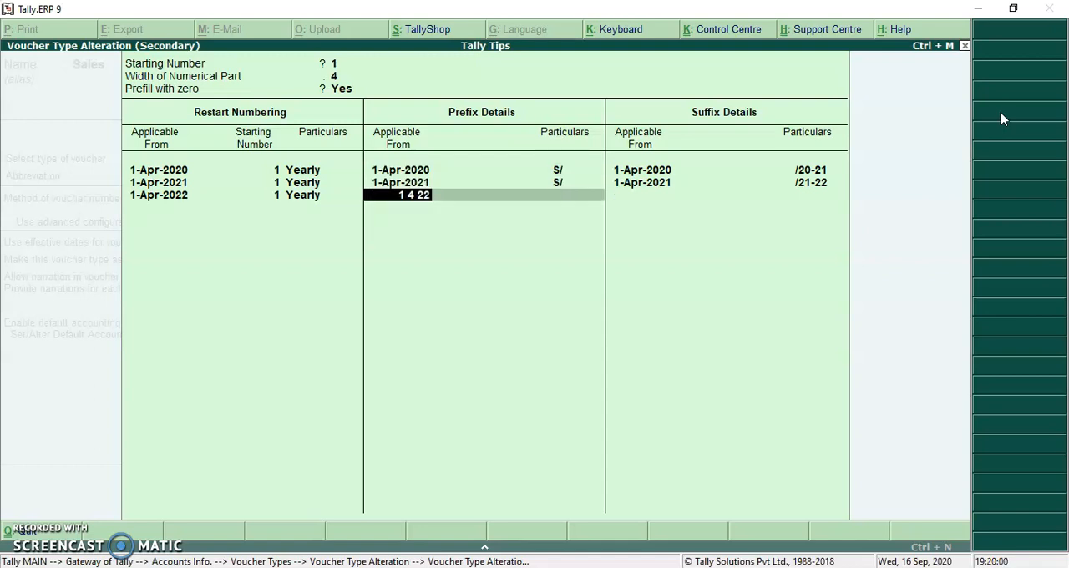
pyautogui.press('Return')
pyautogui.write('S')
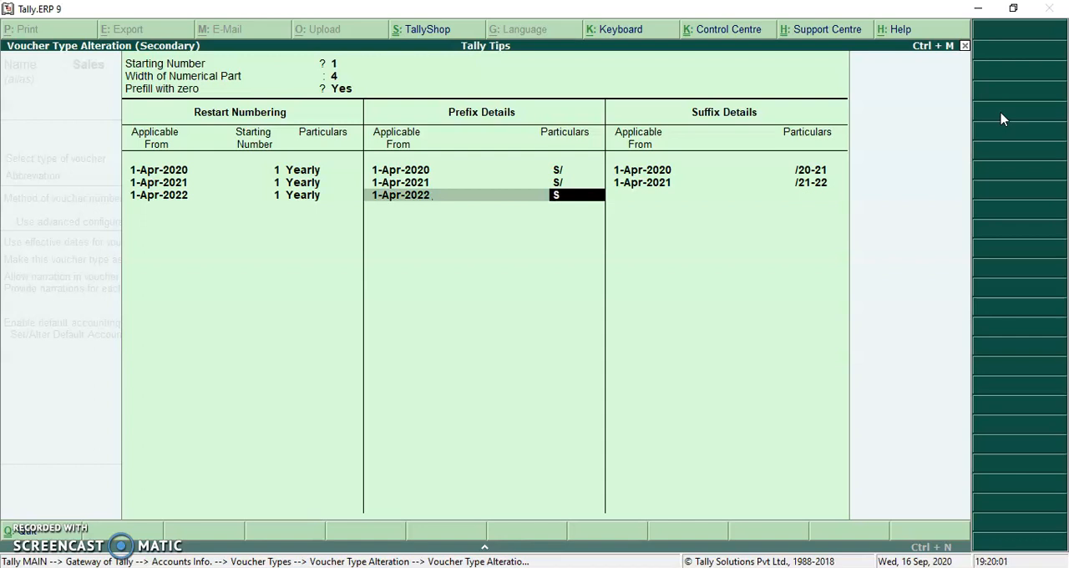
pyautogui.write('/')
pyautogui.press('Return')
pyautogui.press('Return')
pyautogui.press('Return')
pyautogui.press('Return')
pyautogui.press('Return')
pyautogui.press('Return')
# - Add the suffix /22-23 applicable from 1-Apr-2022 below the existing suffix entries
pyautogui.write('1 4')
pyautogui.write(' 22')
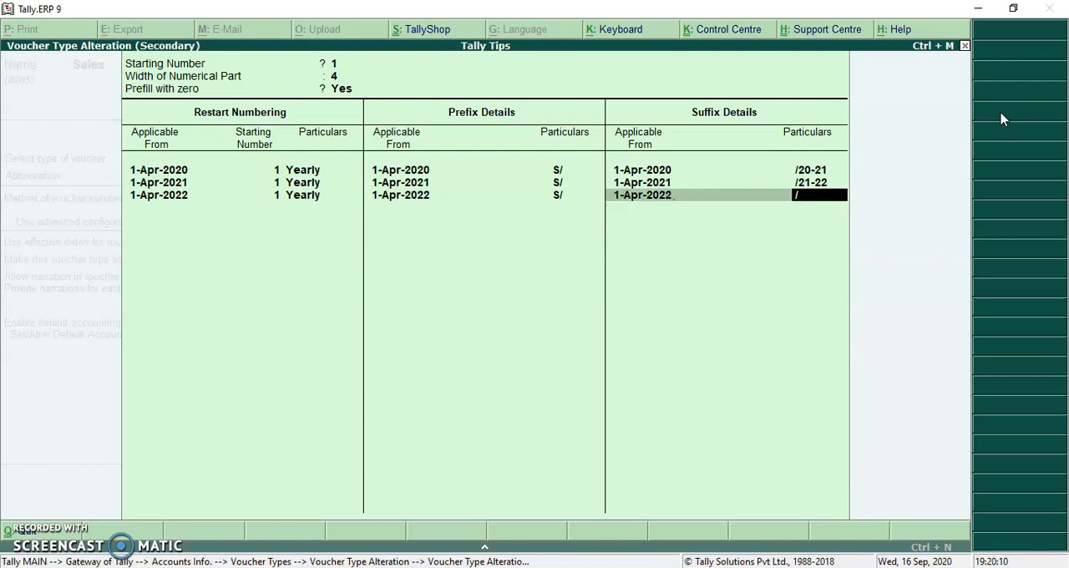
pyautogui.write('22-23')
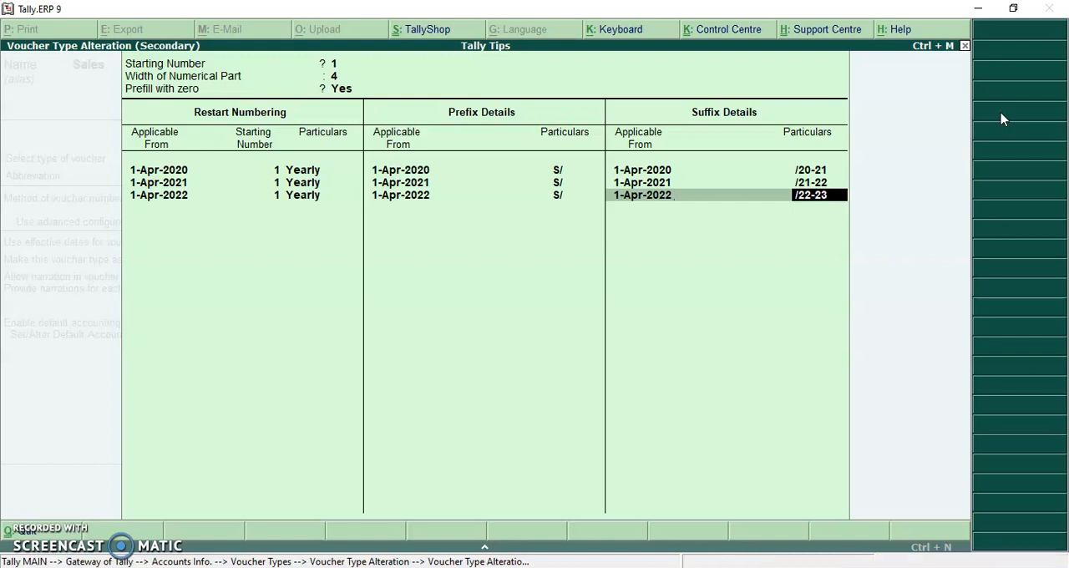
pyautogui.press('Return')
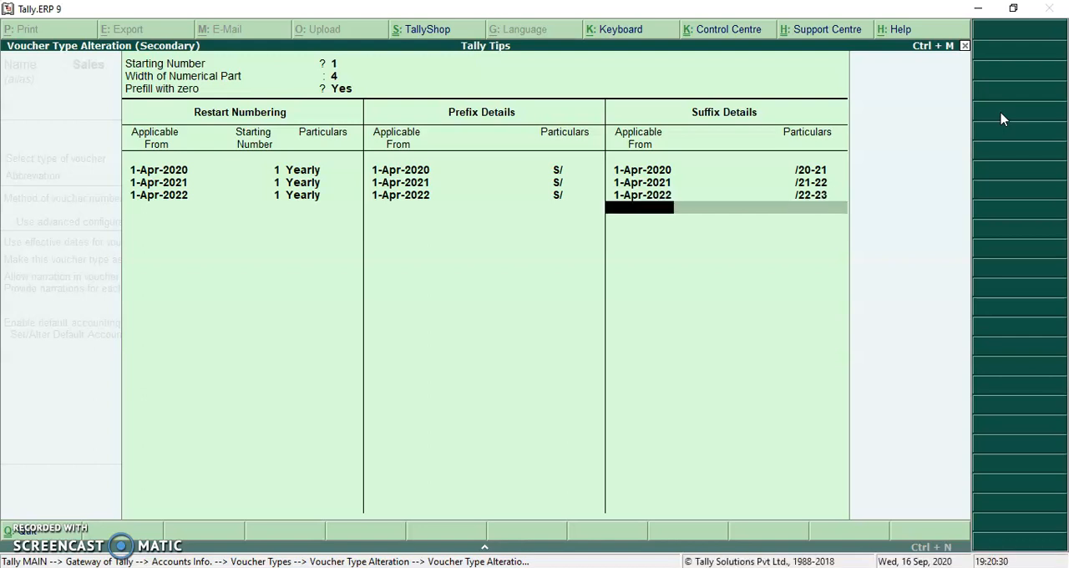
# - Accept the numbering configuration, save the altered Sales voucher type and return to the Gateway of Tally
pyautogui.press('Return')
pyautogui.press('Return')
pyautogui.press('Return')
pyautogui.press('Return')
pyautogui.press('Return')
pyautogui.press('Return')
pyautogui.press('Return')
pyautogui.press('Return')
pyautogui.press('Return')
pyautogui.press('Return')
pyautogui.press('Return')
pyautogui.press('Return')
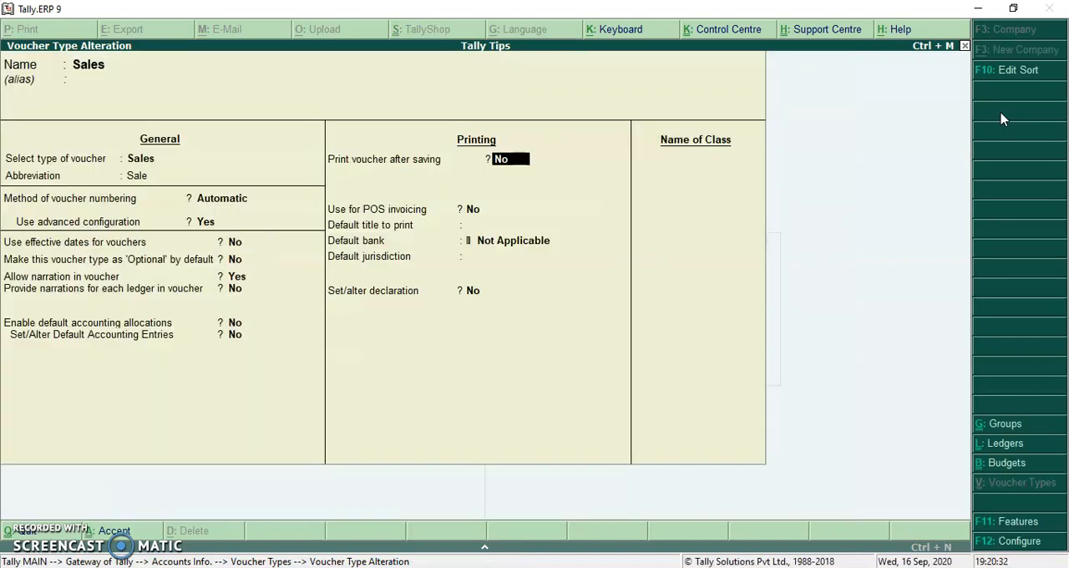
pyautogui.press('Return')
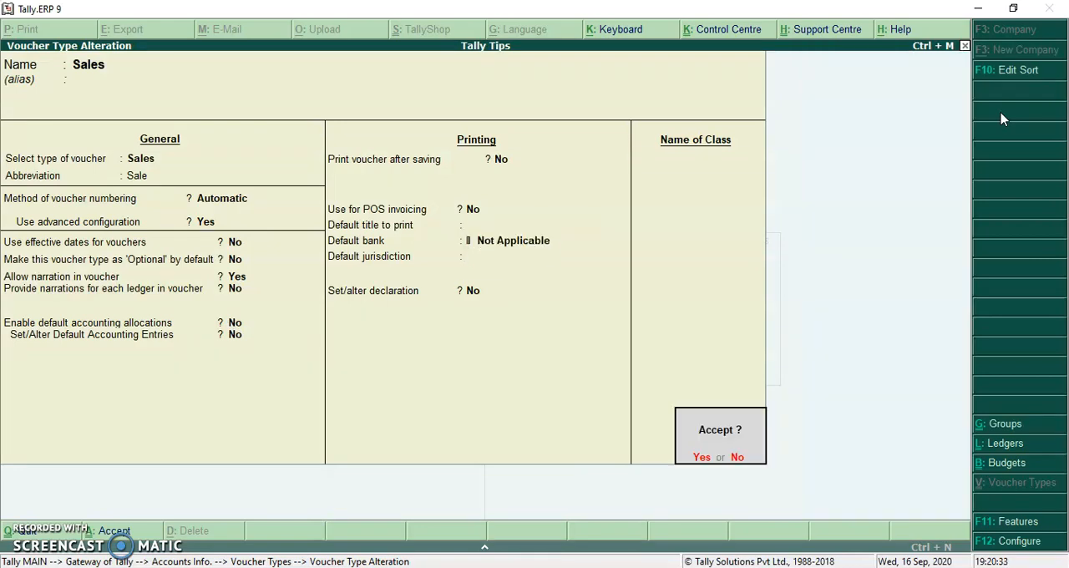
pyautogui.press('Return')
pyautogui.press('Escape')
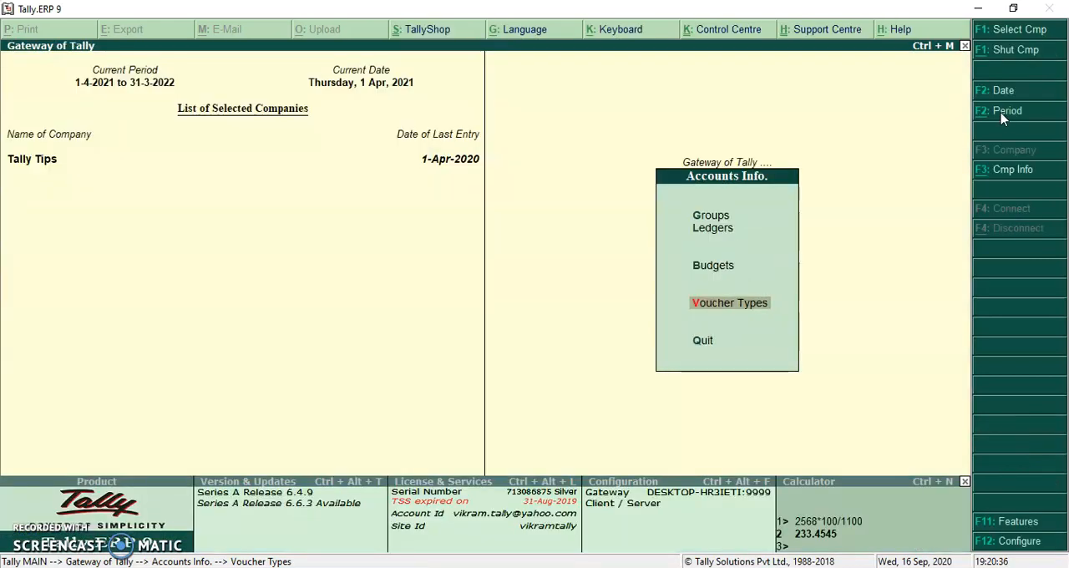
pyautogui.press('Escape')
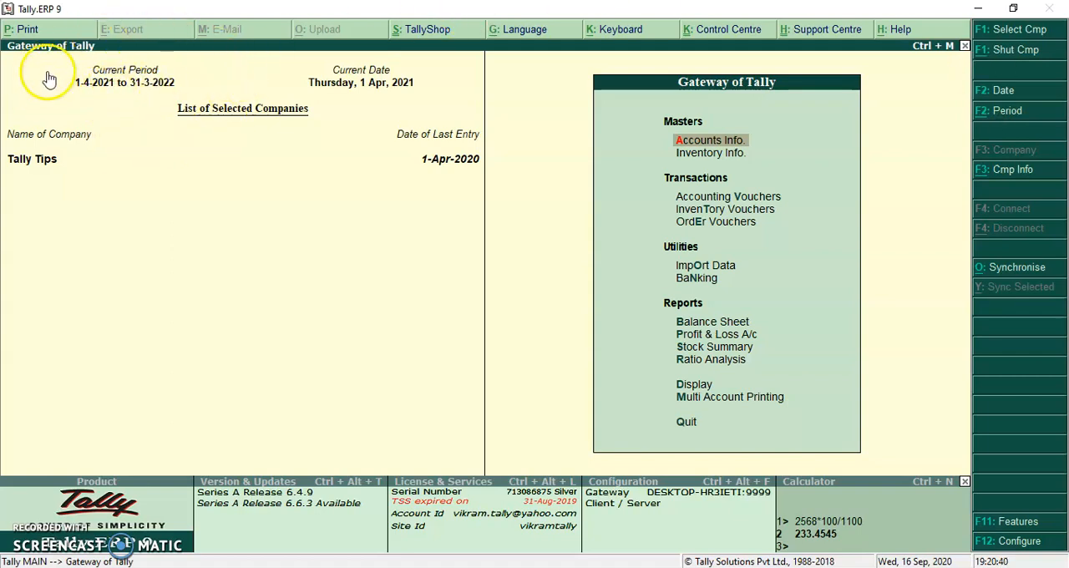
# - Start a Sales voucher dated 1-Apr-2021 for Customer Name 1 and accept the default party details
pyautogui.press('v')
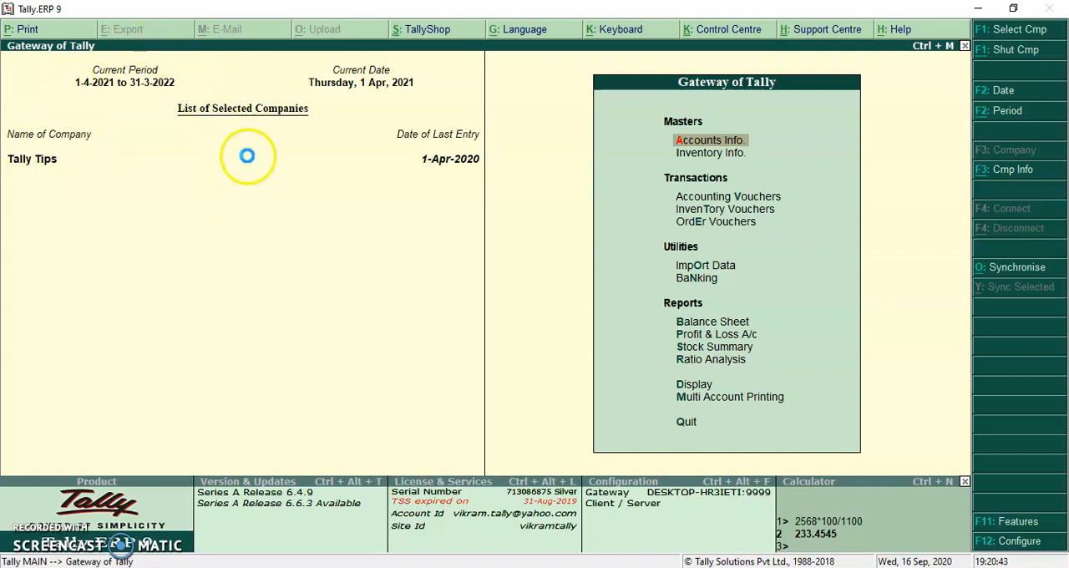
pyautogui.click(1005, 248)
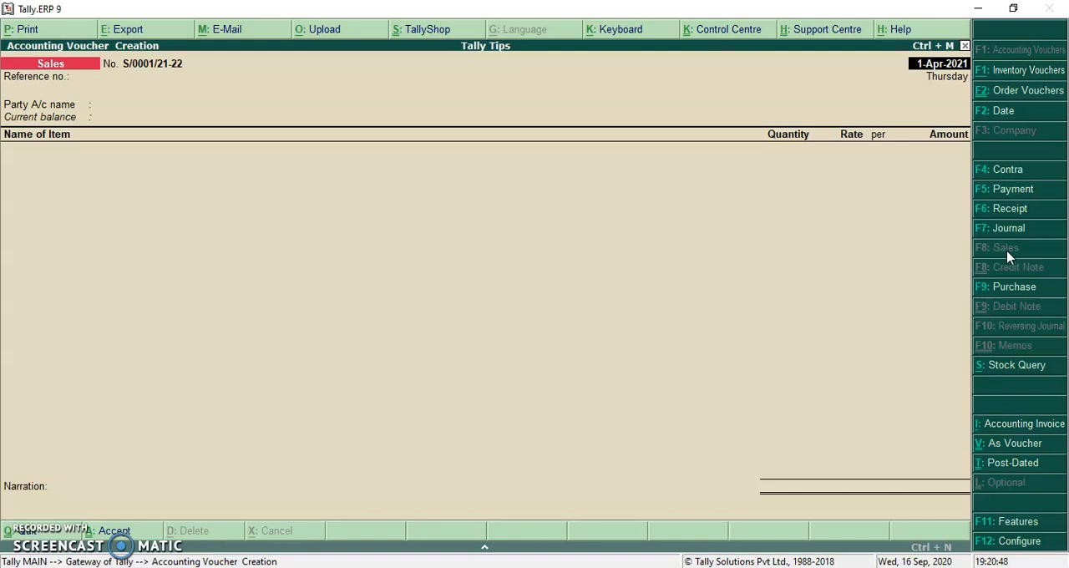
pyautogui.press('Return')
pyautogui.press('Return')
pyautogui.press('Down')
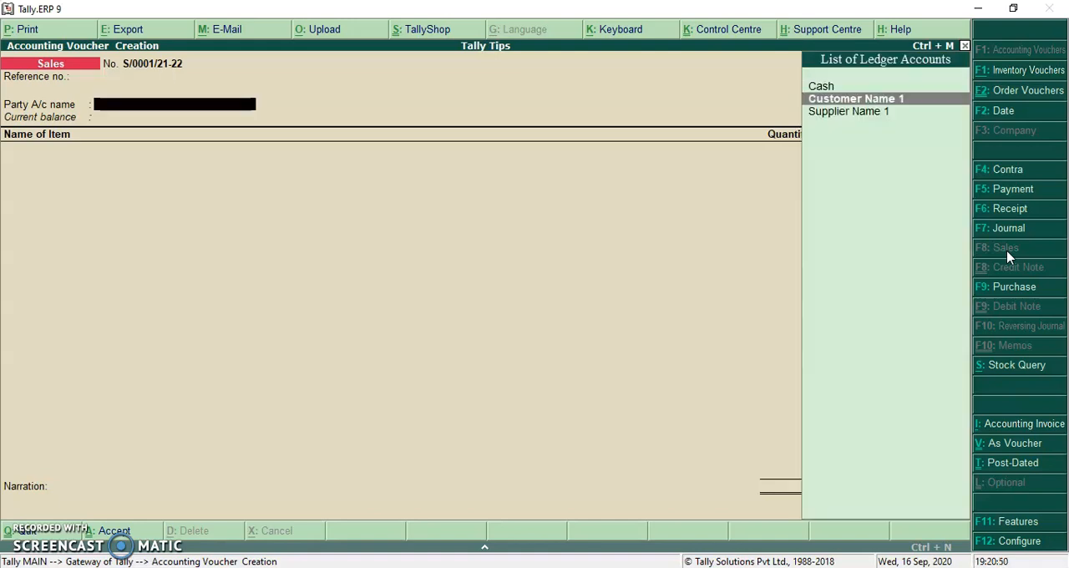
pyautogui.press('Return')
pyautogui.press('Return')
pyautogui.press('Return')
pyautogui.press('Return')
pyautogui.press('Return')
pyautogui.press('Return')
pyautogui.press('Return')
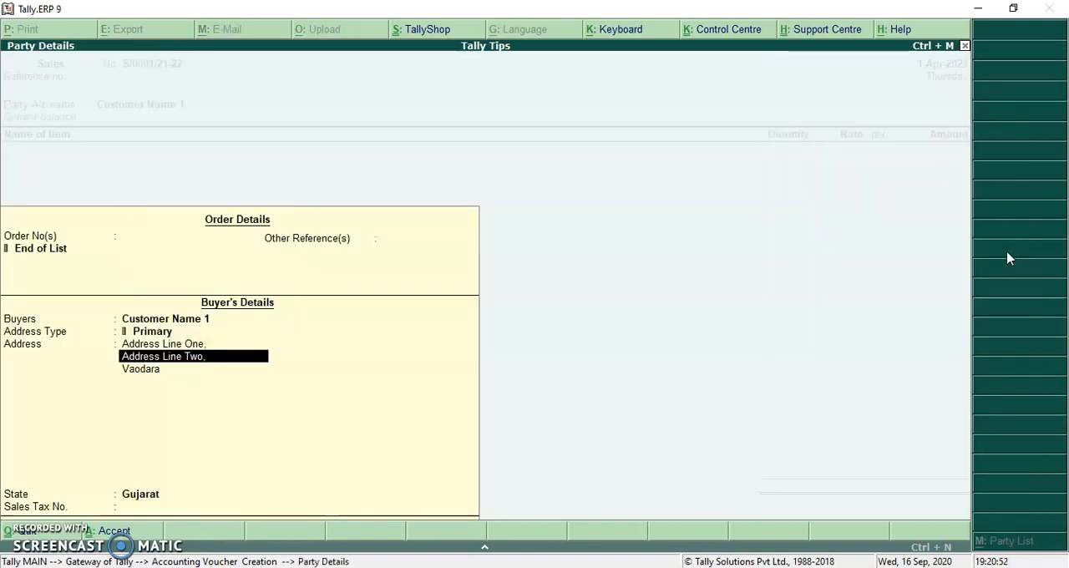
pyautogui.press('Return')
pyautogui.press('Return')
pyautogui.press('Return')
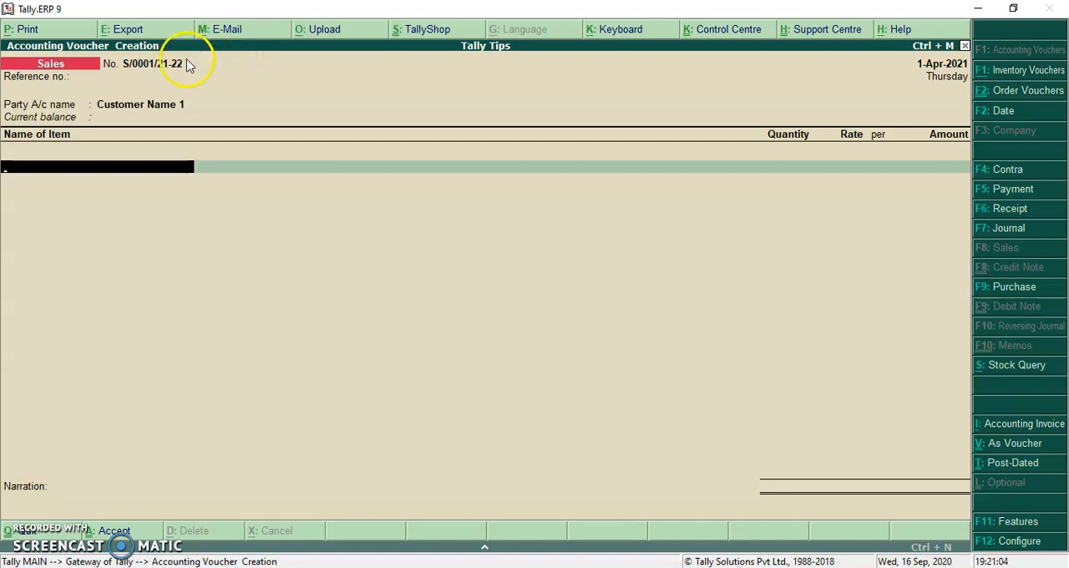
# - Add Ball Pen to the sales voucher with no order number, a quantity of 1 doz and an amount of 25,000
pyautogui.press('Down')
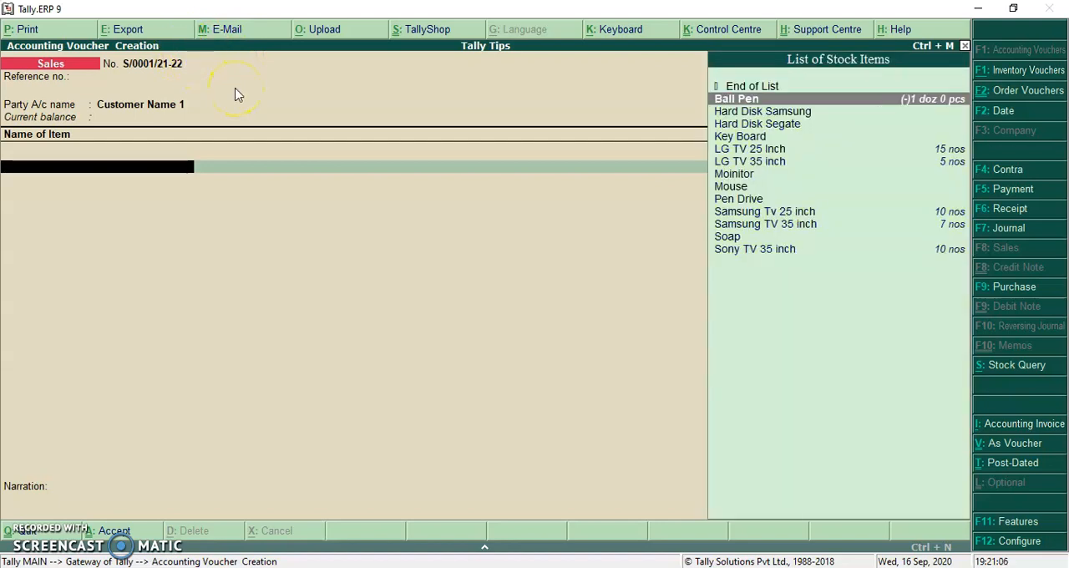
pyautogui.press('Return')
pyautogui.press('Return')
pyautogui.press('Down')
pyautogui.press('Return')
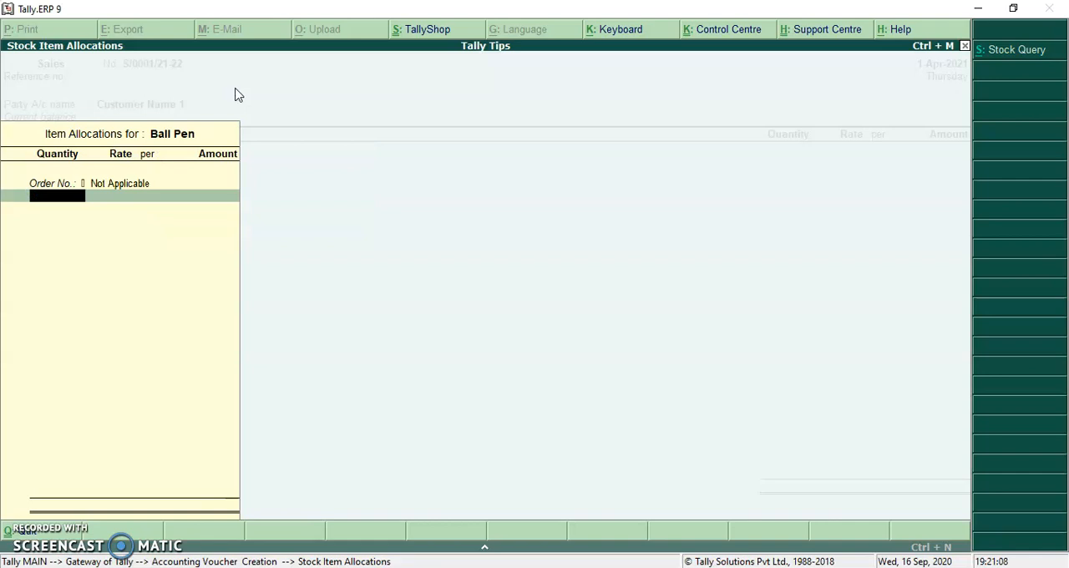
pyautogui.write('1')
pyautogui.press('Return')
pyautogui.press('Return')
pyautogui.press('Return')
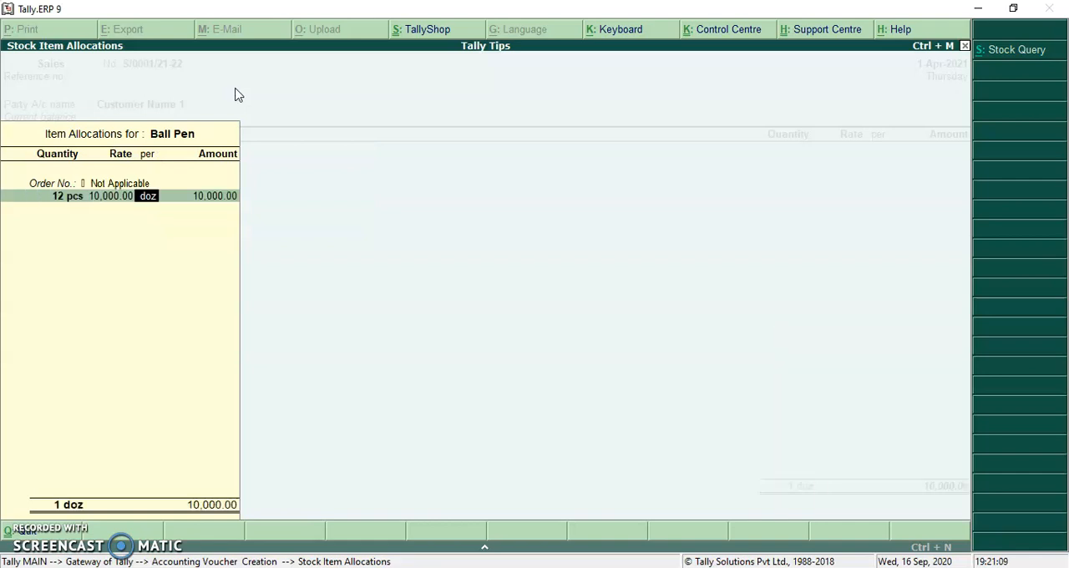
pyautogui.press('Return')
pyautogui.write('25,000')
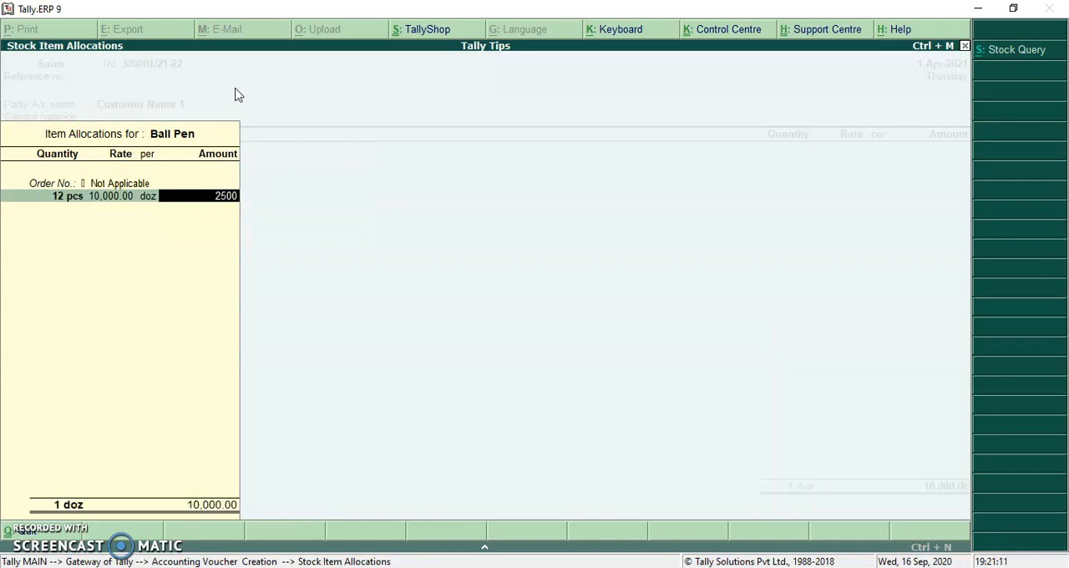
pyautogui.press('Return')
pyautogui.press('Return')
pyautogui.press('Return')
# - Record the 25,000 bill as New Ref S/0001/21-22, save the sales voucher and leave voucher entry
pyautogui.press('Return')
pyautogui.press('Return')
pyautogui.press('Return')
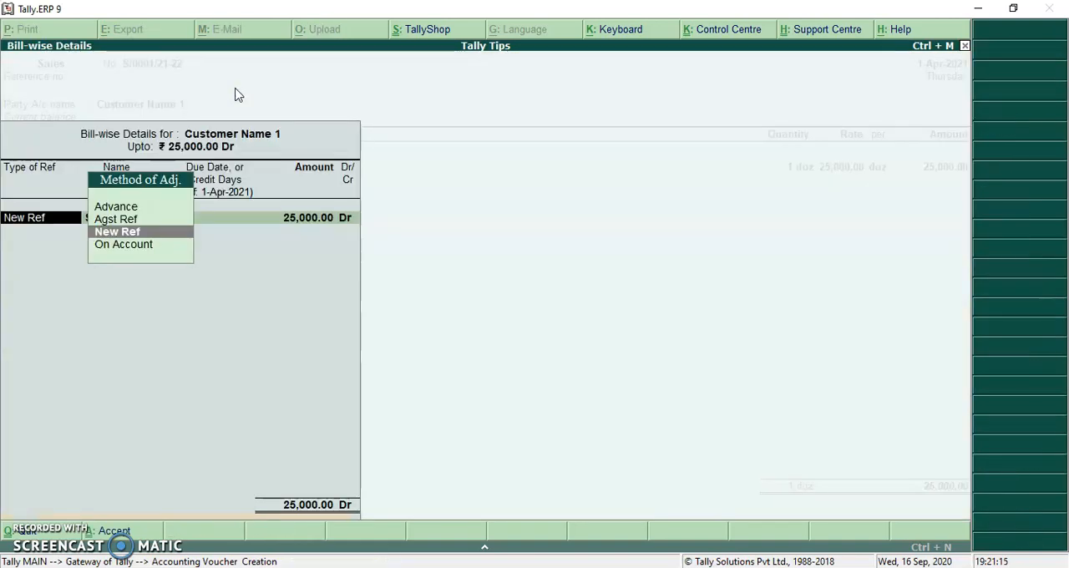
pyautogui.press('Return')
pyautogui.press('Return')
pyautogui.press('Return')
pyautogui.press('Return')
pyautogui.press('Return')
pyautogui.press('Return')
pyautogui.press('Return')
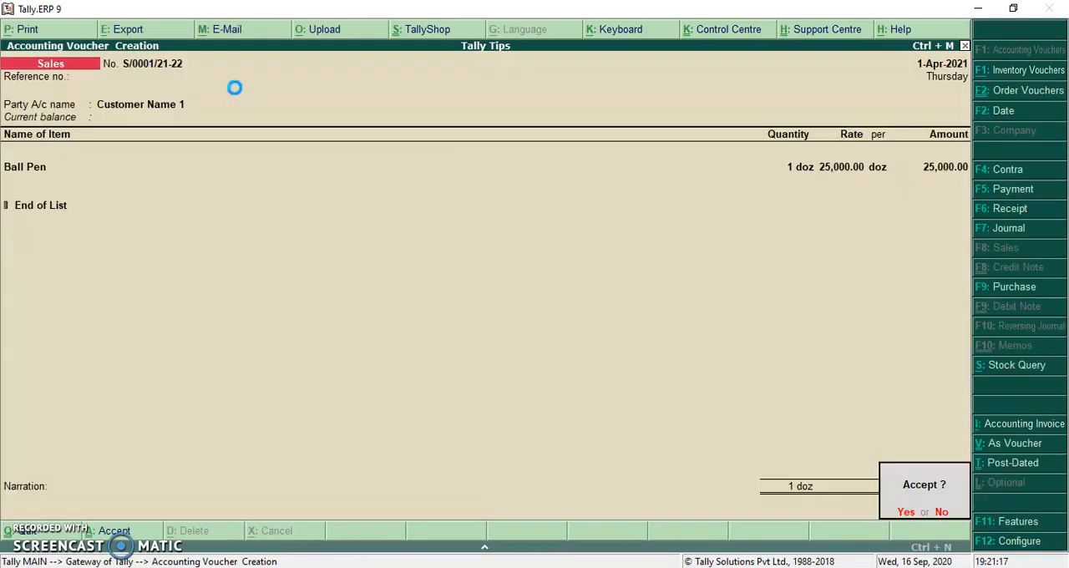
pyautogui.press('Return')
pyautogui.press('Escape')
pyautogui.press('Return')
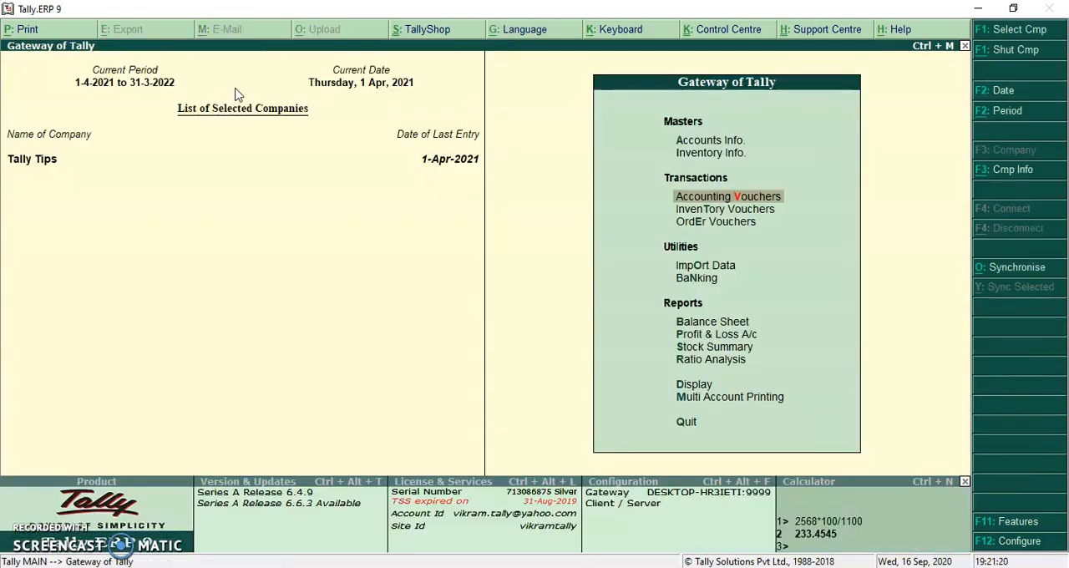
# - Open the Customer Name 1 ledger and check its bill-wise outstandings for the new financial year
pyautogui.press('d')
pyautogui.press('a')
pyautogui.press('l')
pyautogui.press('Down')
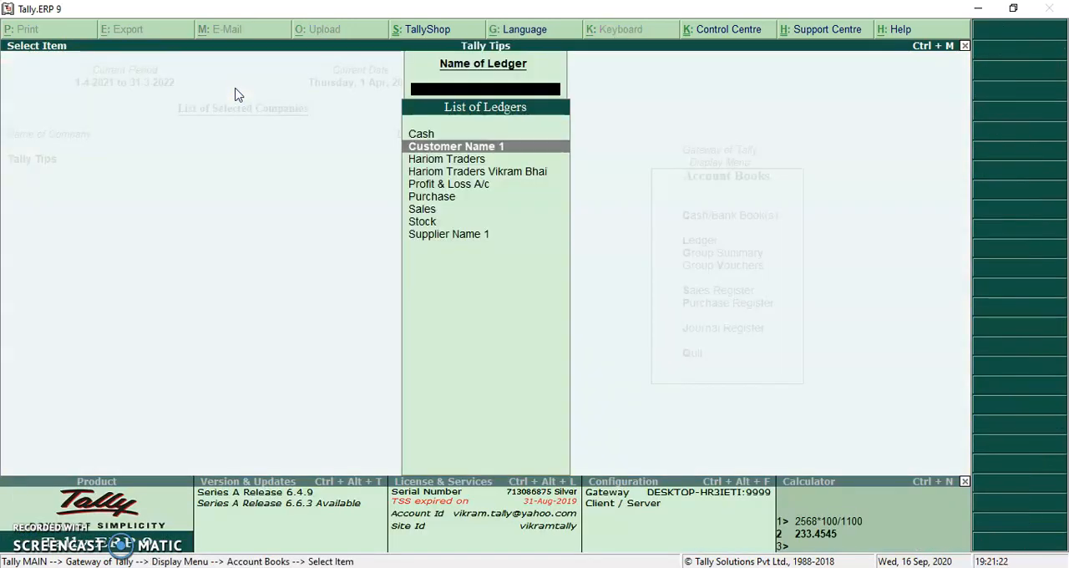
pyautogui.press('Return')
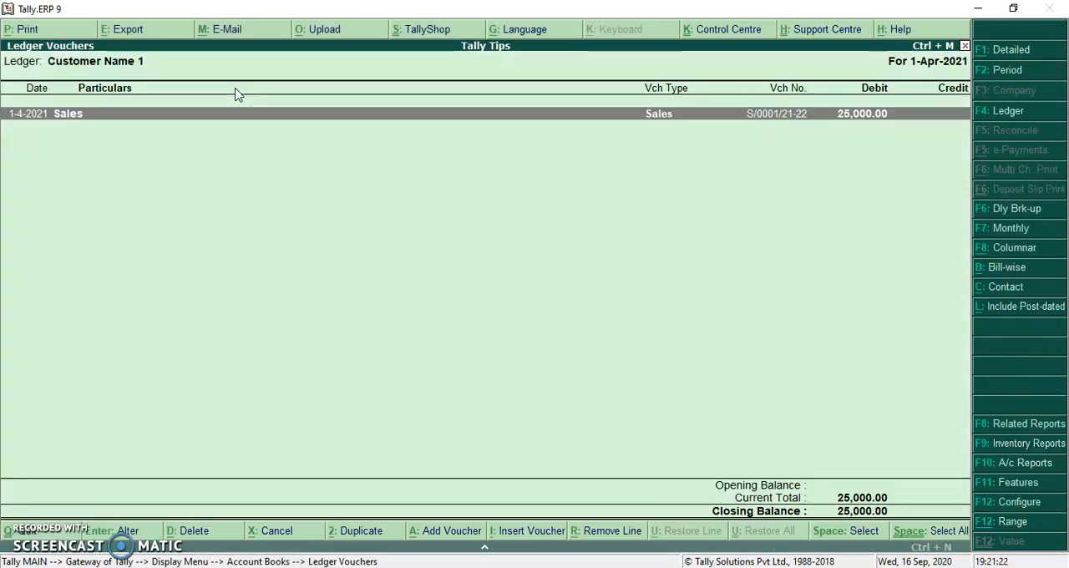
pyautogui.click(1005, 269)
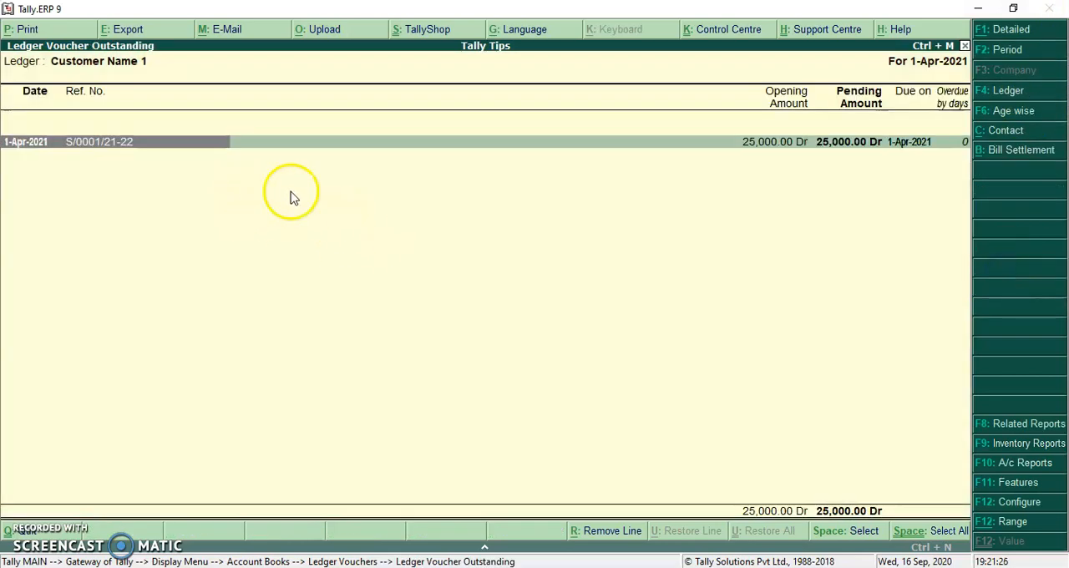